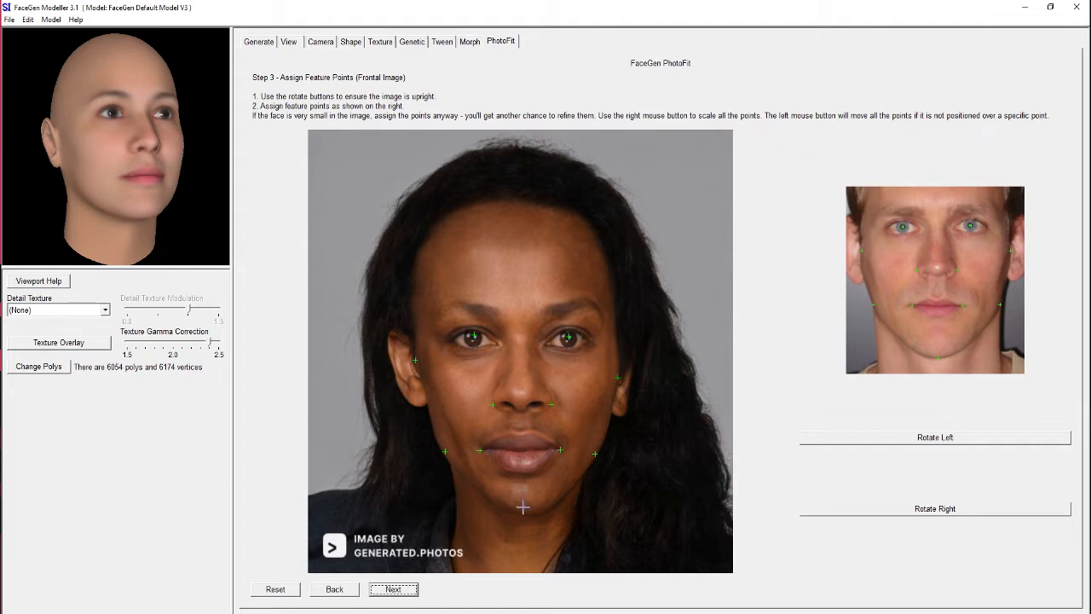
Accept the assigned and refined frontal feature points and start the PhotoFit calculation with facial hair preserved in the detail texture.
{"action": "left_click", "coordinate": [404, 592]}
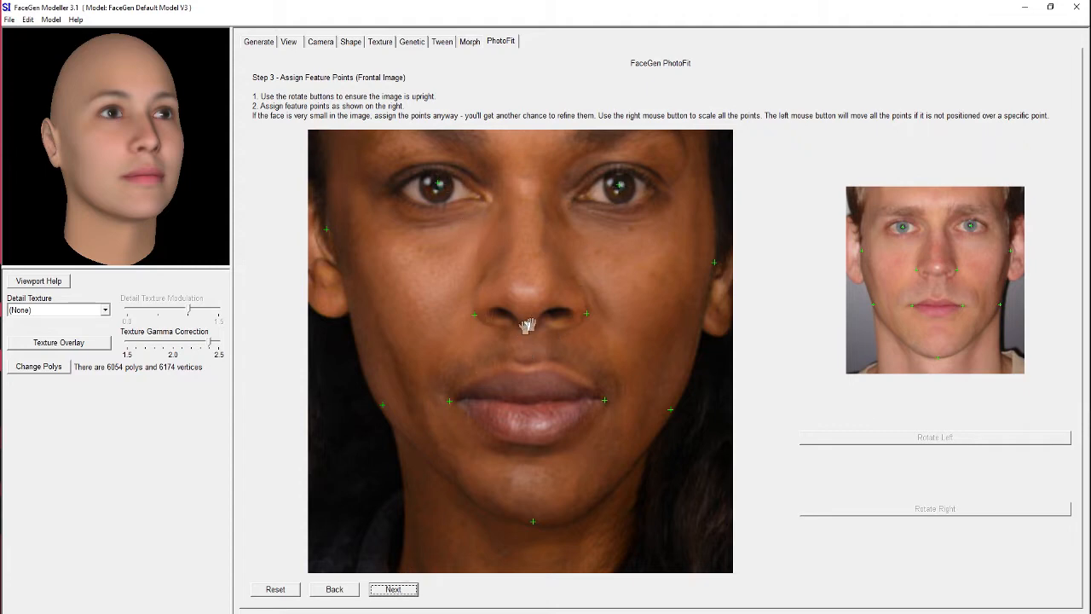
{"action": "left_click", "coordinate": [397, 590]}
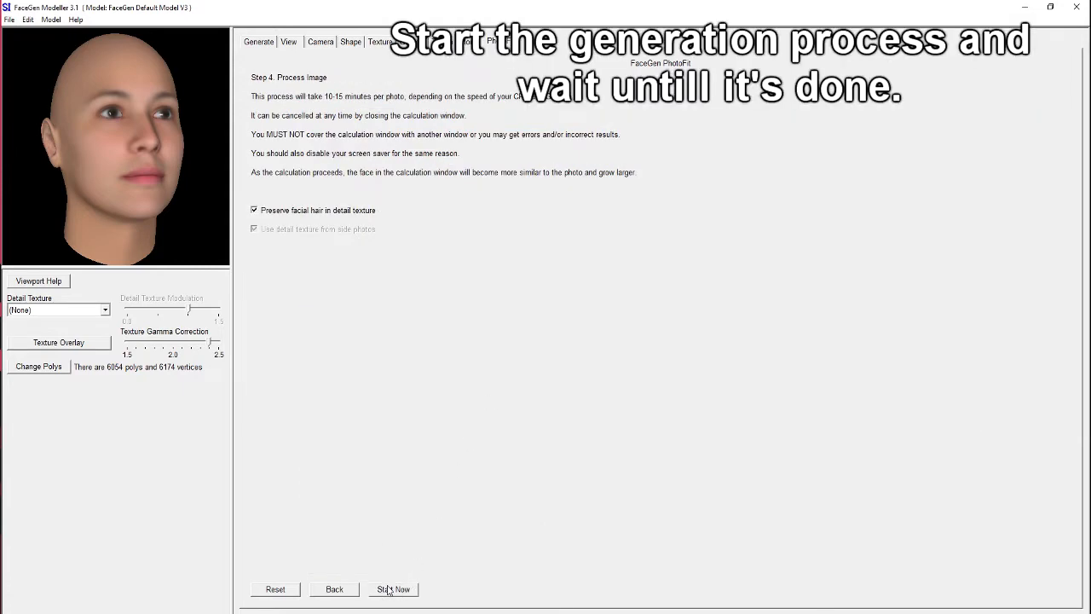
{"action": "left_click", "coordinate": [393, 589]}
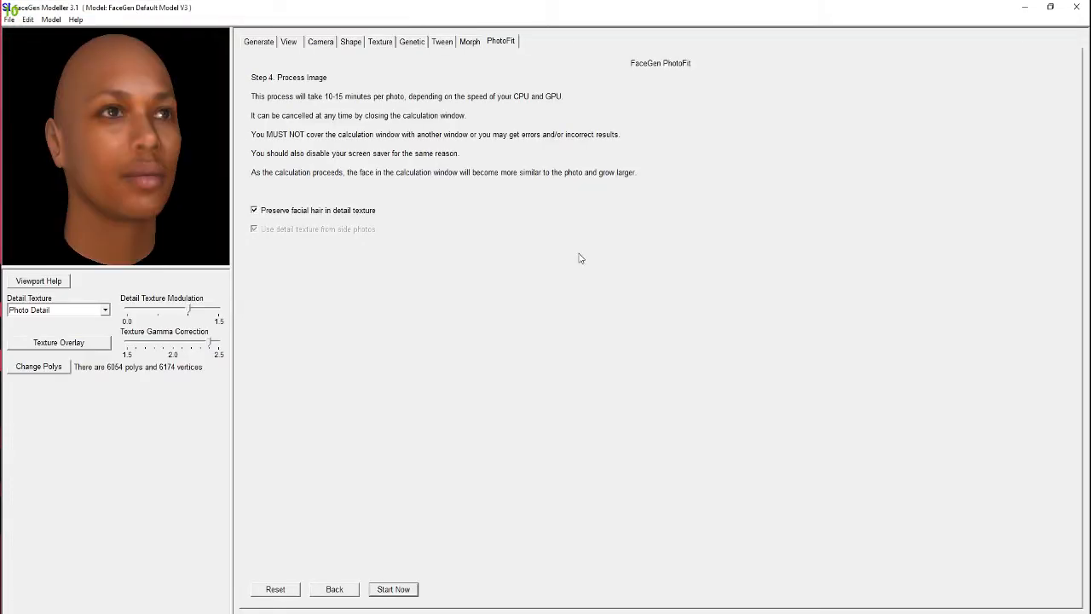
Inspect the generated head from the front and review its list of shown sub-model parts without changing it.
{"action": "left_click_drag", "start_coordinate": [178, 200], "coordinate": [136, 189]}
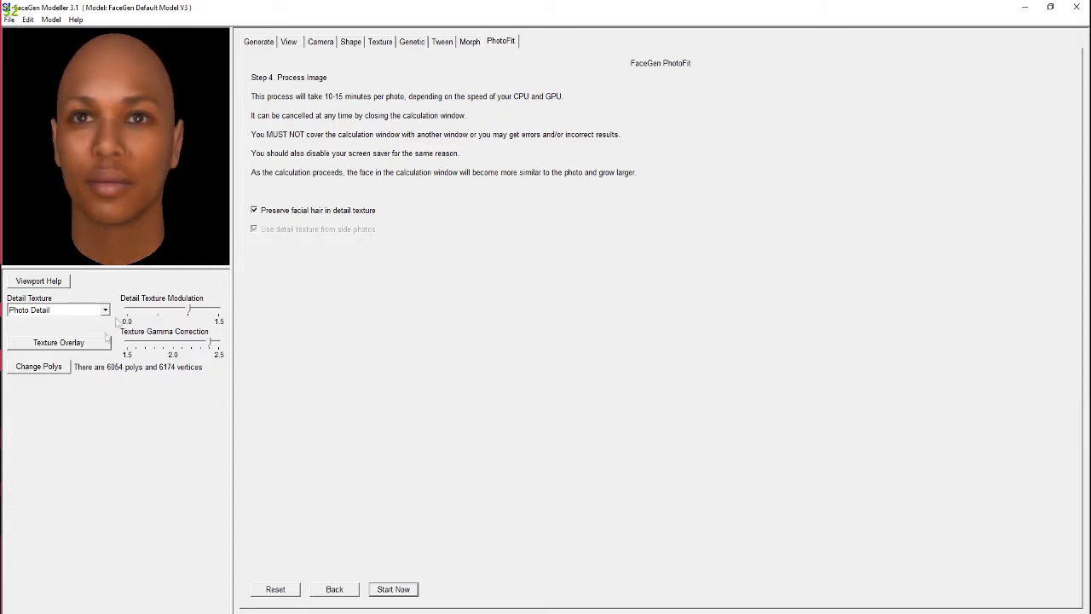
{"action": "left_click", "coordinate": [61, 366]}
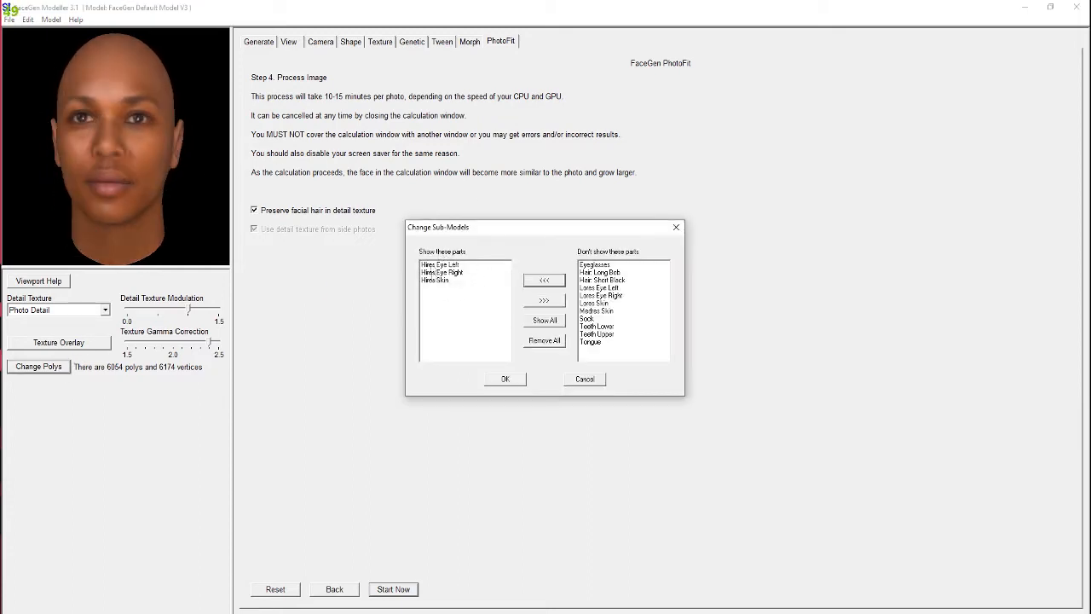
{"action": "left_click", "coordinate": [585, 379]}
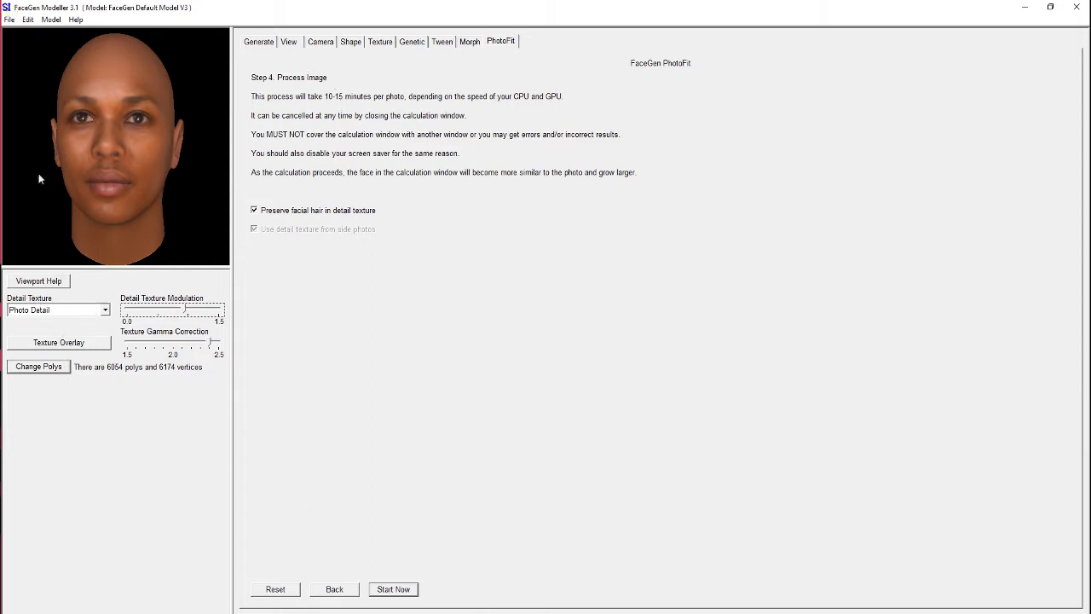
Export the generated head as a Wavefront OBJ file named sss in the ryjce folder on the Desktop.
{"action": "mouse_move", "coordinate": [7, 20]}
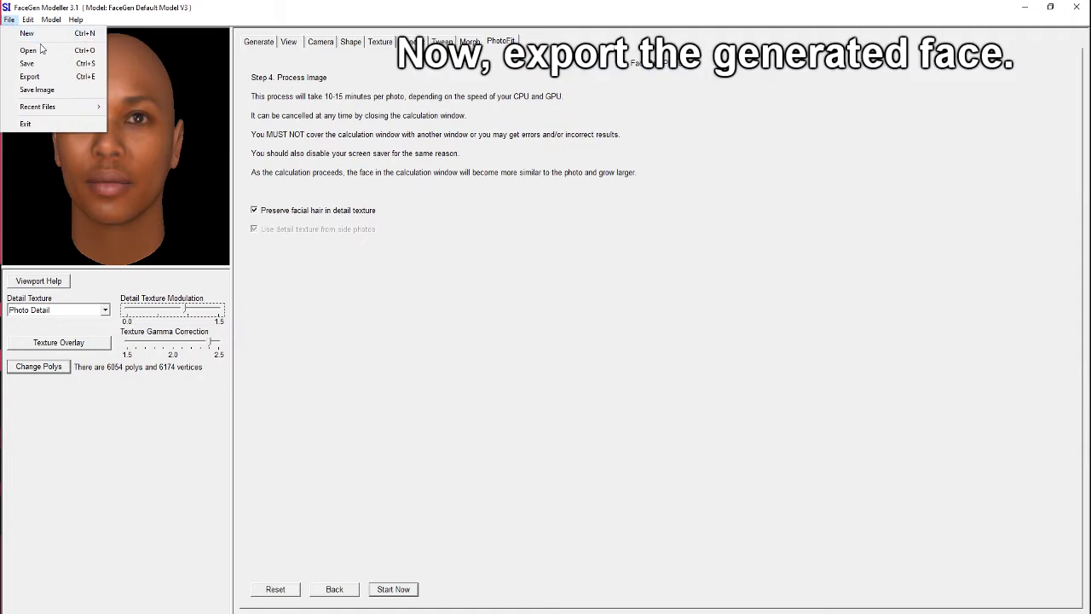
{"action": "left_click", "coordinate": [41, 78]}
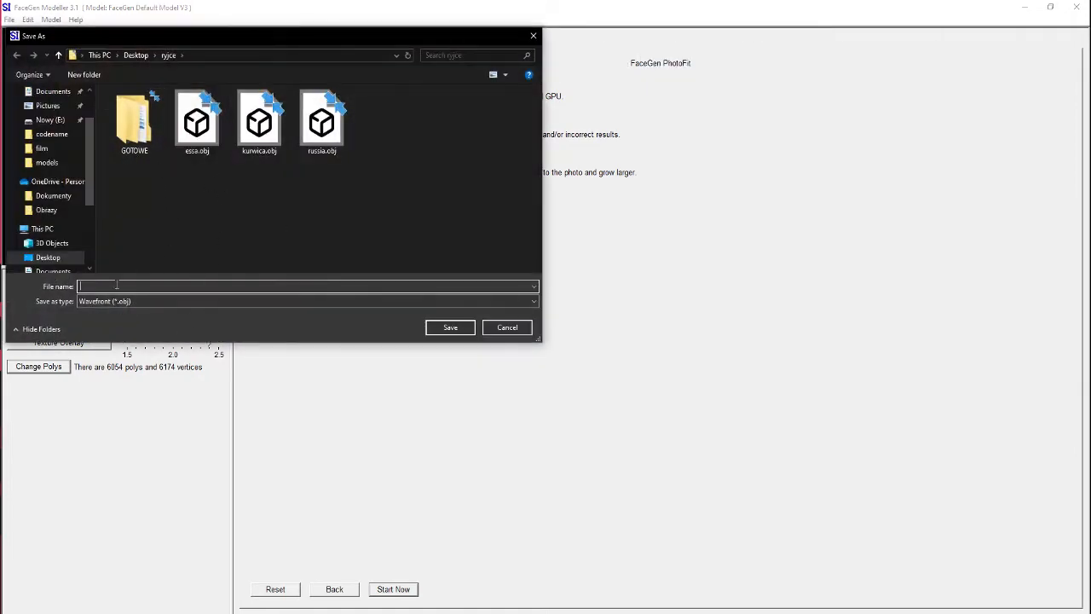
{"action": "type", "text": "sss"}
{"action": "left_click", "coordinate": [450, 329]}
{"action": "left_click", "coordinate": [516, 398]}
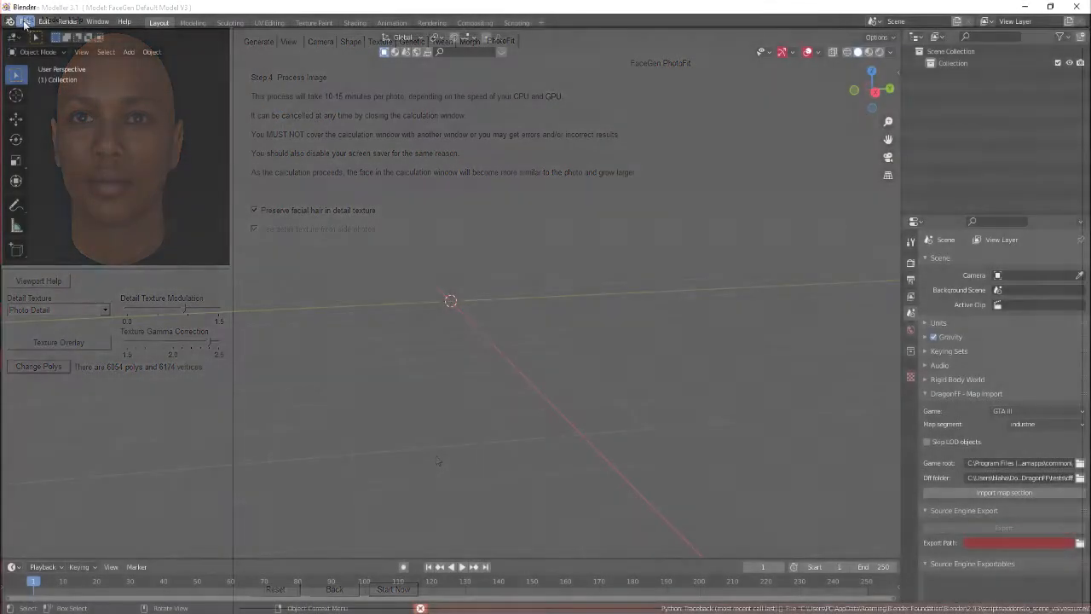
Switch to Blender and import sss.obj from the ryjce folder on the Desktop.
{"action": "left_click", "coordinate": [26, 21]}
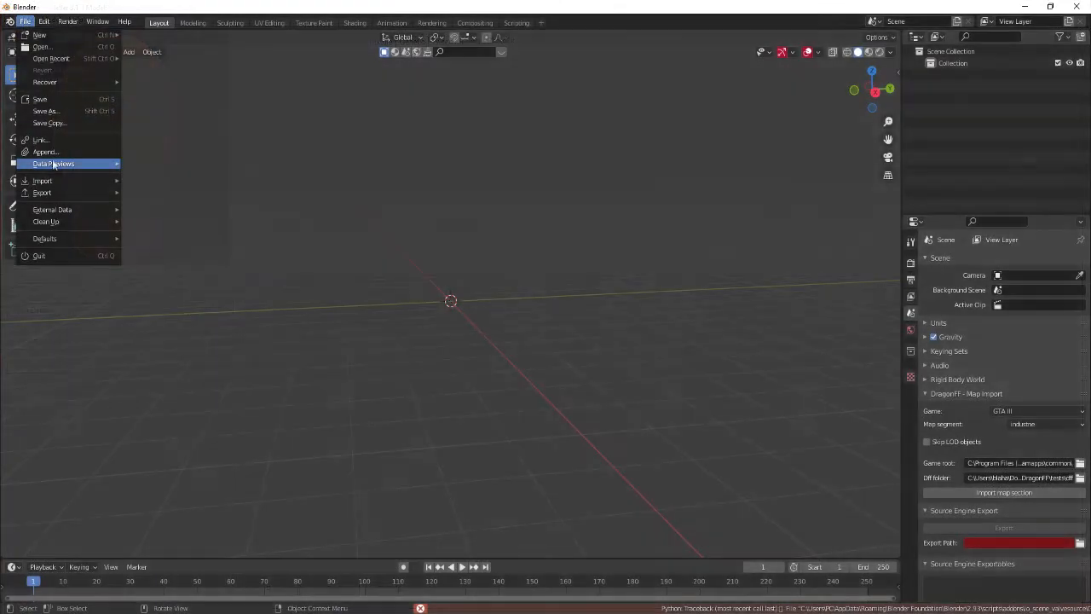
{"action": "mouse_move", "coordinate": [76, 163]}
{"action": "left_click", "coordinate": [174, 296]}
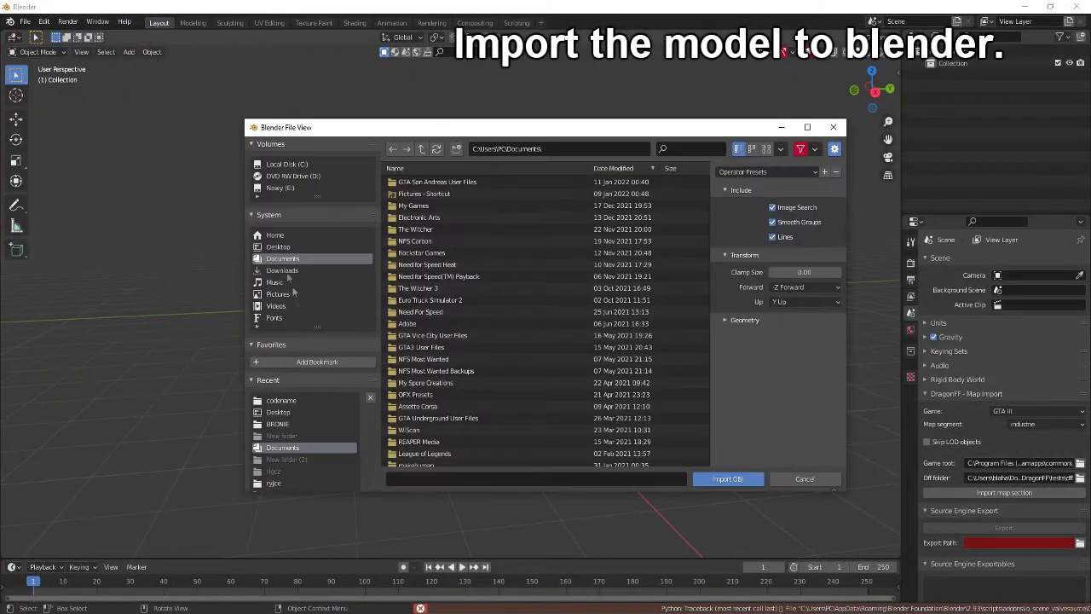
{"action": "left_click", "coordinate": [279, 414]}
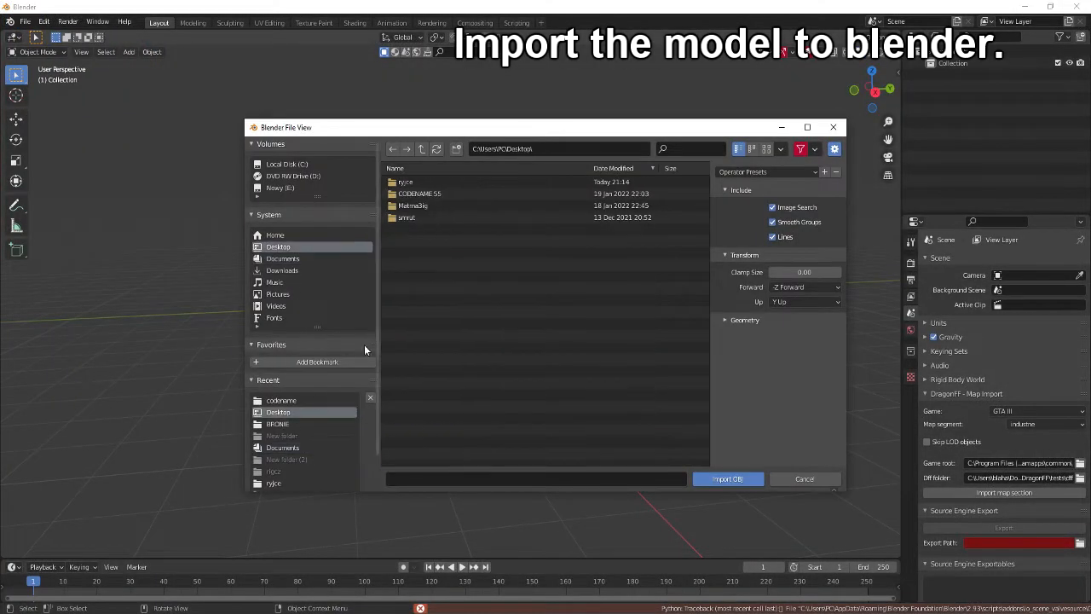
{"action": "double_click", "coordinate": [407, 182]}
{"action": "left_click", "coordinate": [414, 206]}
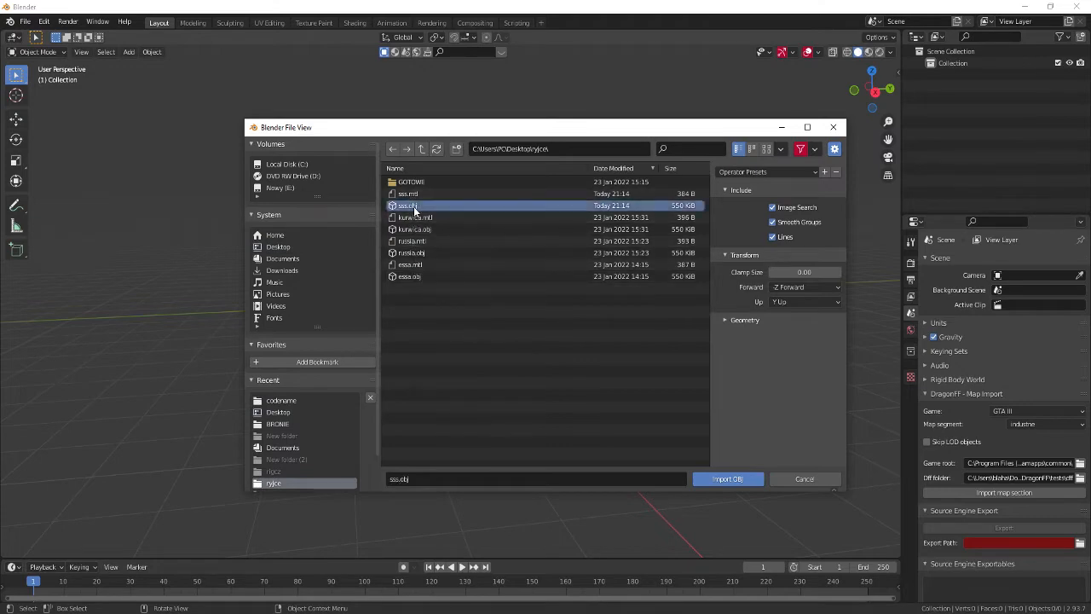
{"action": "left_click", "coordinate": [701, 480]}
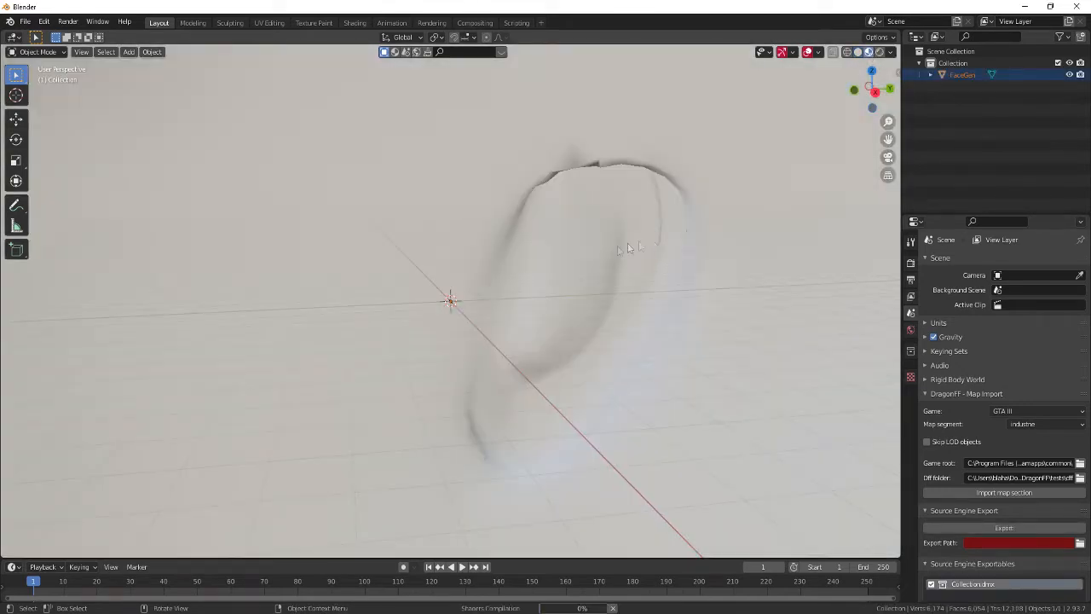
Enter Edit Mode on the imported FaceGen head and select all vertices of the skull and face above the neck.
{"action": "scroll", "coordinate": [525, 308], "scroll_direction": "down", "scroll_amount": 12}
{"action": "mouse_move", "coordinate": [507, 311]}
{"action": "middle_mouse_down"}
{"action": "mouse_move", "coordinate": [616, 326]}
{"action": "mouse_move", "coordinate": [623, 312]}
{"action": "mouse_move", "coordinate": [595, 330]}
{"action": "middle_mouse_up"}
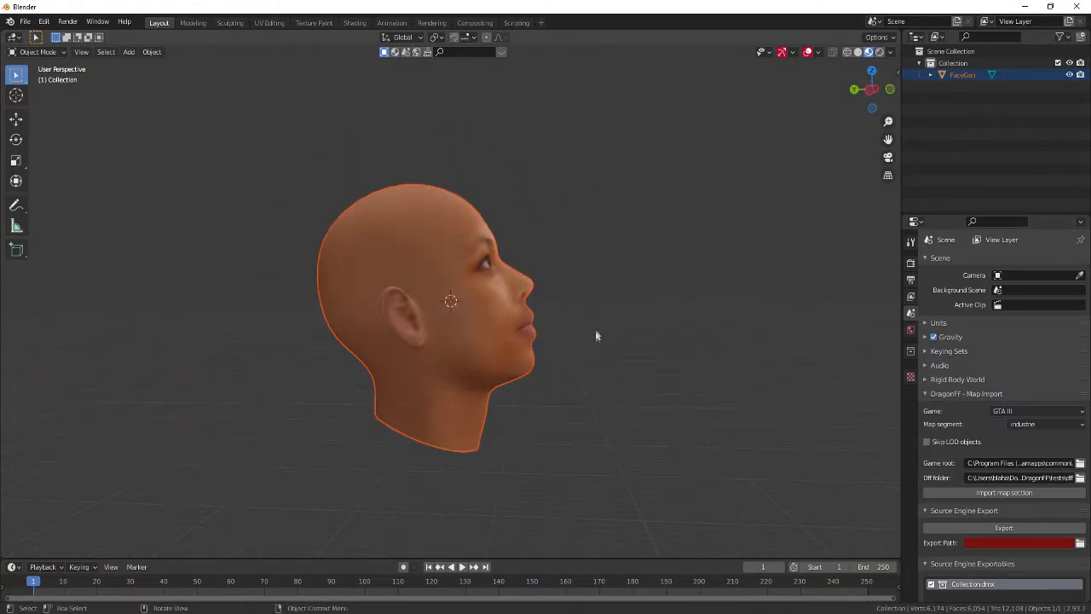
{"action": "scroll", "coordinate": [558, 376], "scroll_direction": "down", "scroll_amount": 1}
{"action": "scroll", "coordinate": [557, 376], "scroll_direction": "up", "scroll_amount": 3}
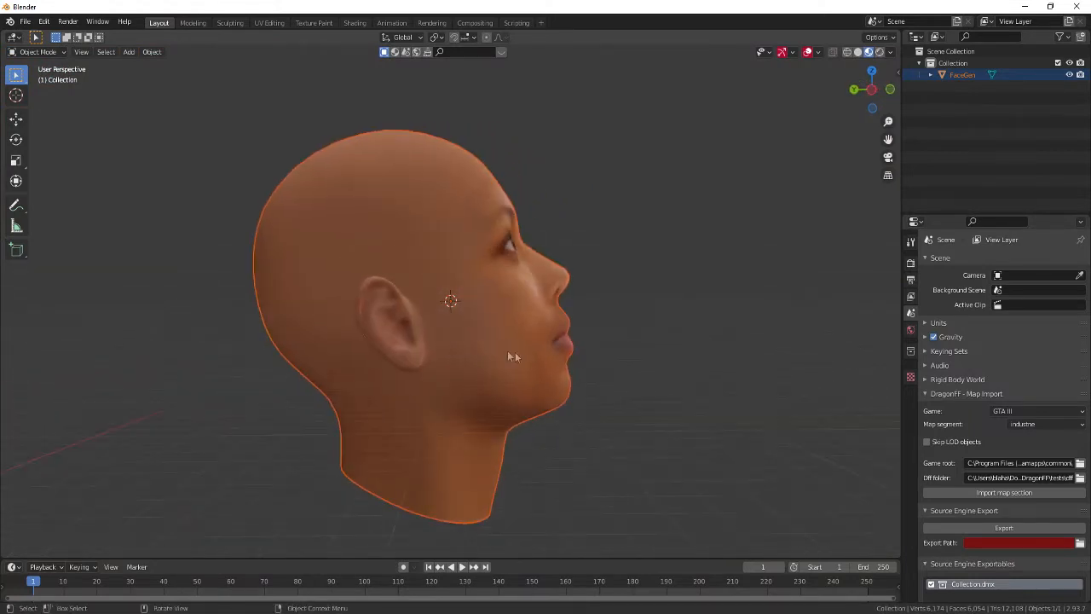
{"action": "left_click", "coordinate": [515, 353]}
{"action": "key", "text": "Tab"}
{"action": "middle_click_drag", "start_coordinate": [583, 399], "coordinate": [576, 360], "text": "shift"}
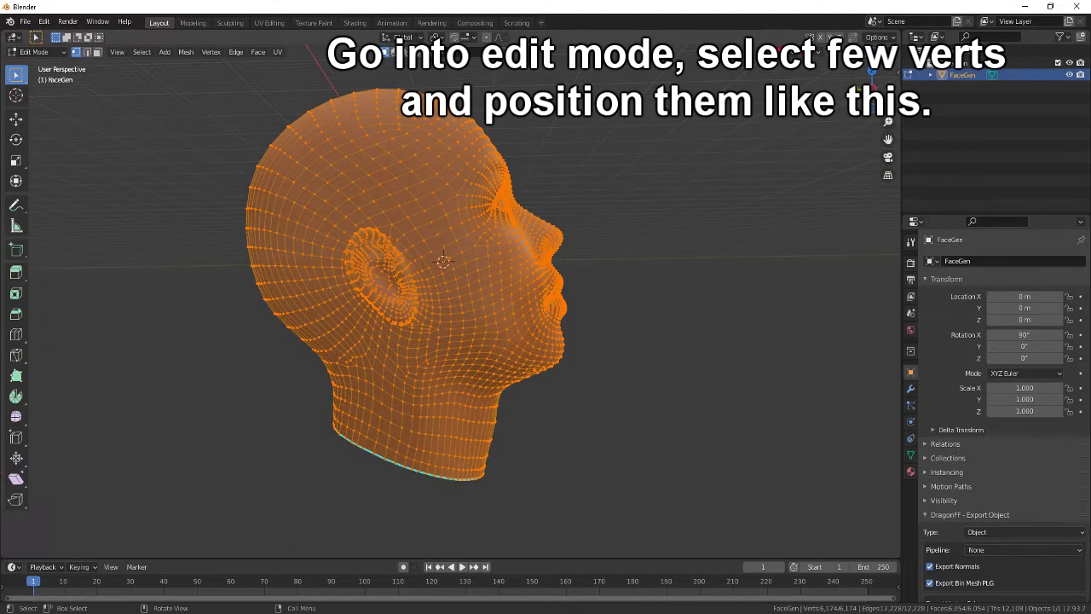
{"action": "left_click", "coordinate": [733, 253]}
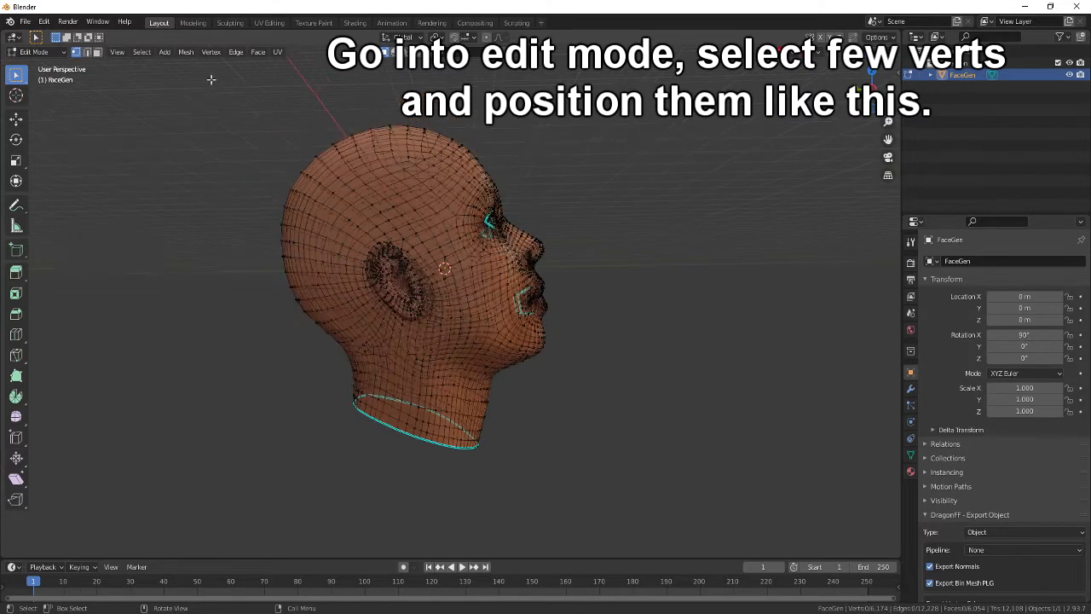
{"action": "left_click_drag", "start_coordinate": [219, 80], "coordinate": [623, 373]}
Rotate and move the selected vertices so the face looks straight ahead above the neck, and return to Object Mode.
{"action": "key", "text": "r"}
{"action": "left_click", "coordinate": [627, 206]}
{"action": "key", "text": "g"}
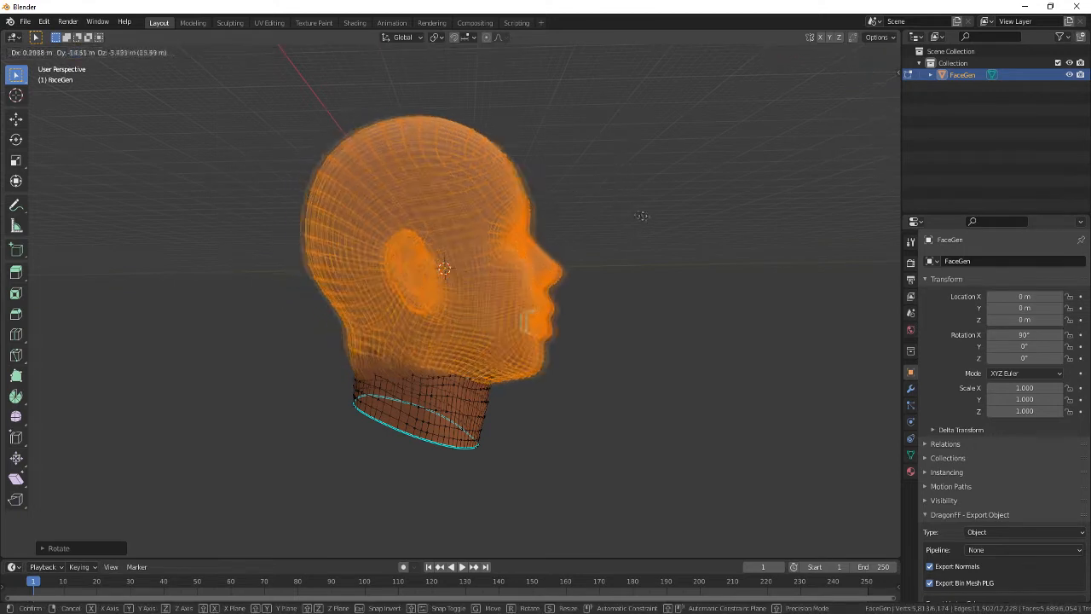
{"action": "left_click", "coordinate": [638, 210]}
{"action": "key", "text": "r"}
{"action": "left_click", "coordinate": [670, 244]}
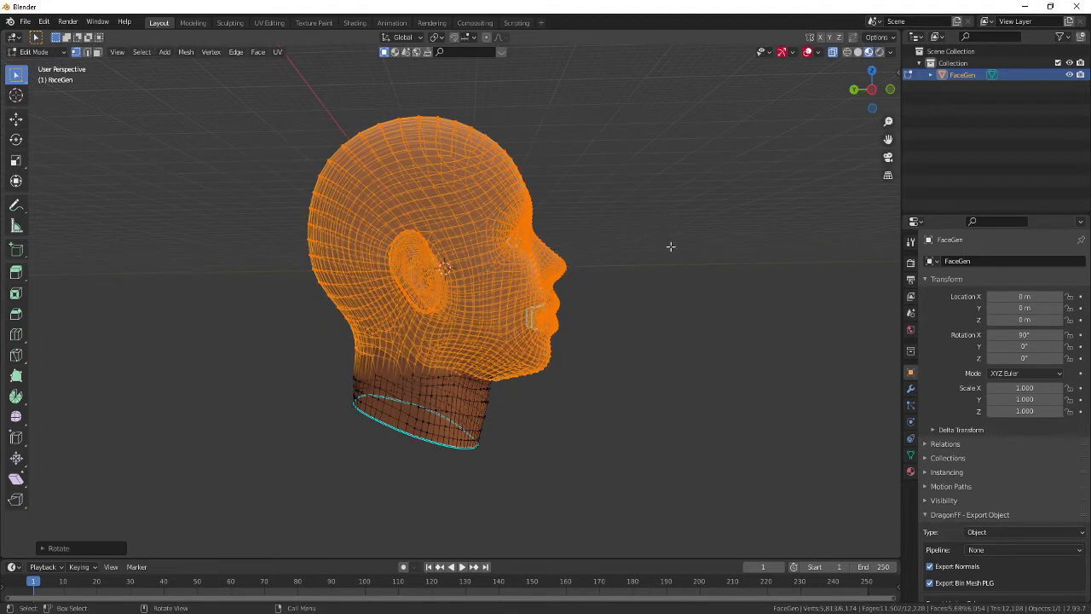
{"action": "key", "text": "Tab"}
Scale the whole FaceGen head down and reposition it along the Z axis.
{"action": "middle_click_drag", "start_coordinate": [677, 312], "coordinate": [577, 323]}
{"action": "scroll", "coordinate": [558, 337], "scroll_direction": "up", "scroll_amount": 3}
{"action": "key", "text": "s"}
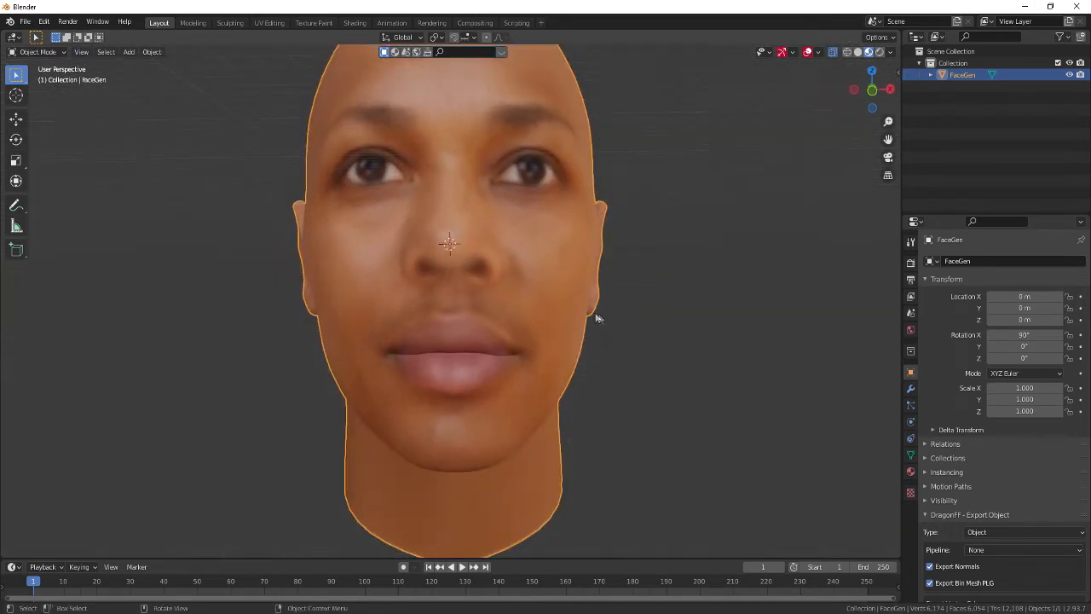
{"action": "left_click", "coordinate": [467, 256]}
{"action": "scroll", "coordinate": [467, 255], "scroll_direction": "up", "scroll_amount": 7}
{"action": "middle_click_drag", "start_coordinate": [497, 309], "coordinate": [514, 429]}
{"action": "key", "text": "g"}
{"action": "key", "text": "z"}
{"action": "left_click", "coordinate": [511, 376]}
Shrink the head further to a scale of about 0.009 and place it at about 2.1 m on the Z axis.
{"action": "scroll", "coordinate": [513, 358], "scroll_direction": "up", "scroll_amount": 3}
{"action": "middle_click_drag", "start_coordinate": [513, 358], "coordinate": [625, 364]}
{"action": "key", "text": "s"}
{"action": "left_click", "coordinate": [511, 273]}
{"action": "middle_click_drag", "start_coordinate": [513, 288], "coordinate": [554, 342]}
{"action": "scroll", "coordinate": [539, 328], "scroll_direction": "up", "scroll_amount": 3}
{"action": "middle_click_drag", "start_coordinate": [526, 309], "coordinate": [555, 366], "text": "shift"}
{"action": "key", "text": "s"}
{"action": "left_click", "coordinate": [566, 340]}
{"action": "key", "text": "g"}
{"action": "key", "text": "z"}
{"action": "left_click", "coordinate": [587, 495]}
{"action": "middle_click_drag", "start_coordinate": [588, 470], "coordinate": [558, 309], "text": "shift"}
{"action": "key", "text": "g"}
{"action": "key", "text": "z"}
{"action": "left_click", "coordinate": [555, 397]}
{"action": "middle_click_drag", "start_coordinate": [555, 397], "coordinate": [524, 383]}
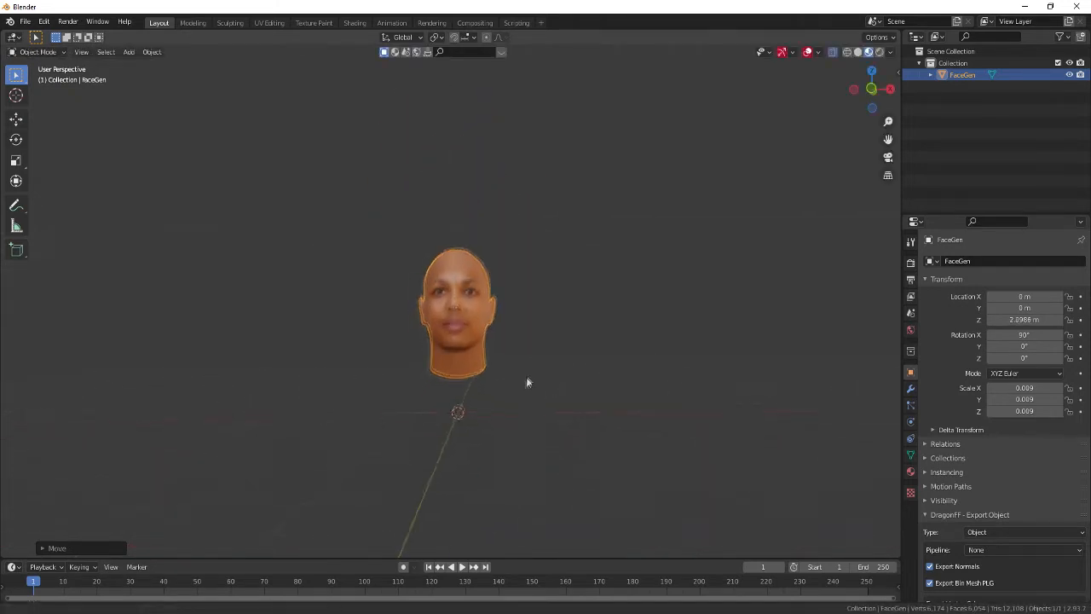
Fine-tune the head's size and height on the Z axis and apply its location, rotation and scale.
{"action": "scroll", "coordinate": [645, 455], "scroll_direction": "up", "scroll_amount": 5}
{"action": "key", "text": "s"}
{"action": "left_click", "coordinate": [562, 404]}
{"action": "key", "text": "g"}
{"action": "key", "text": "z"}
{"action": "left_click", "coordinate": [558, 469]}
{"action": "middle_click_drag", "start_coordinate": [558, 469], "coordinate": [613, 368]}
{"action": "key", "text": "ctrl+a"}
{"action": "left_click", "coordinate": [563, 428]}
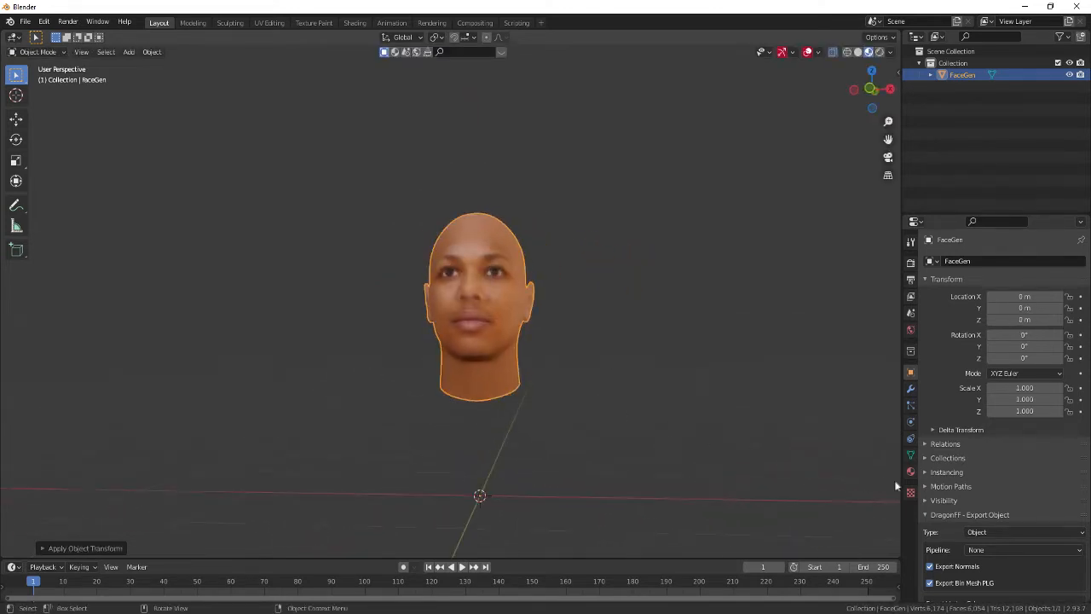
Add a Decimate modifier to the head, lower its collapse ratio to about 0.066 and apply it.
{"action": "left_click", "coordinate": [910, 390]}
{"action": "left_click", "coordinate": [942, 261]}
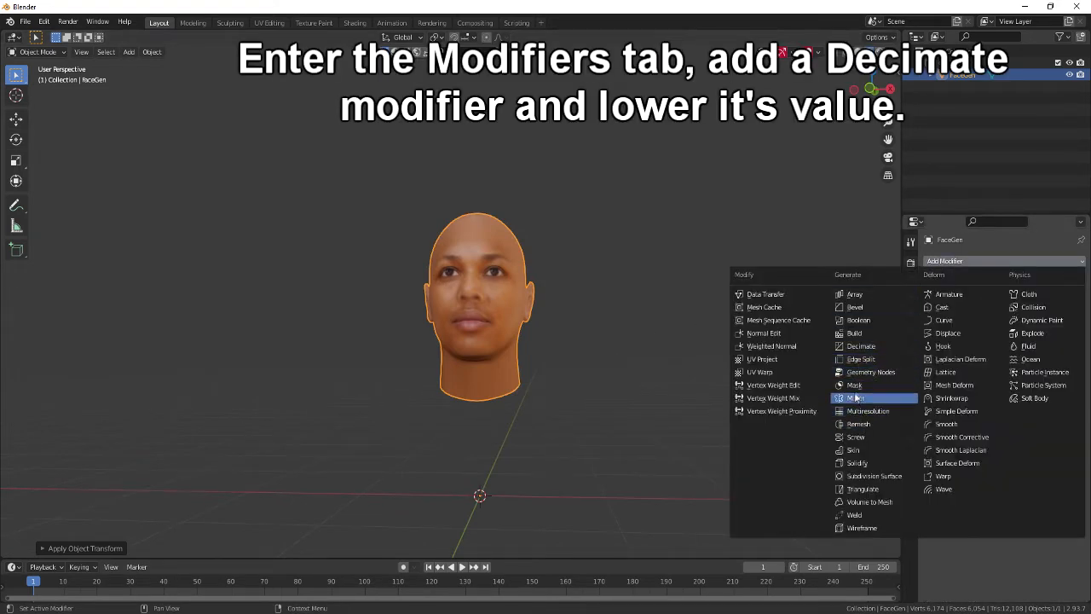
{"action": "left_click", "coordinate": [860, 347]}
{"action": "scroll", "coordinate": [728, 389], "scroll_direction": "up", "scroll_amount": 4}
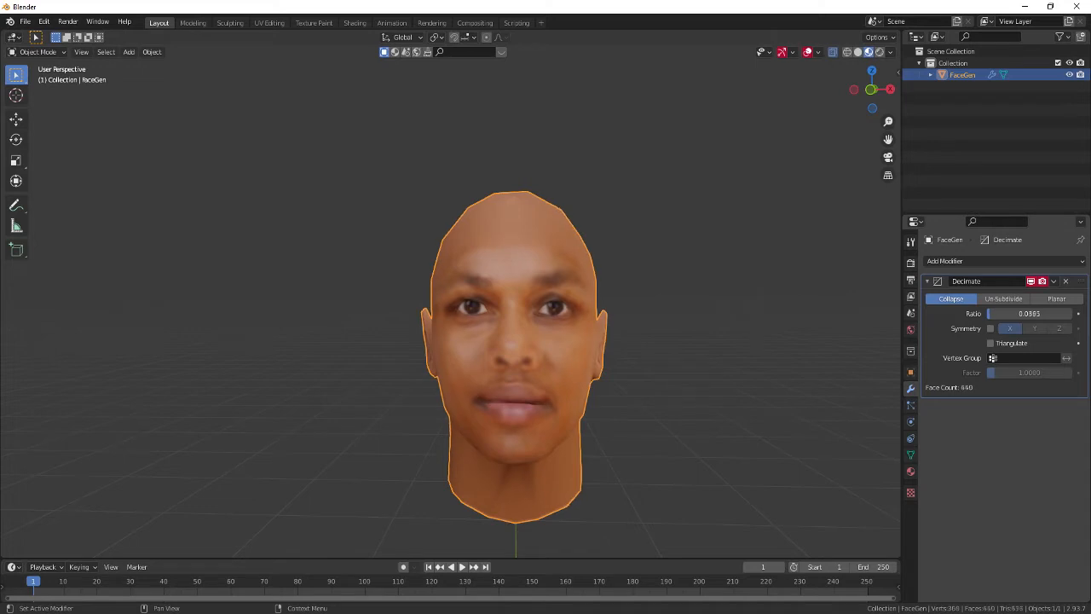
{"action": "middle_click_drag", "start_coordinate": [668, 391], "coordinate": [598, 397]}
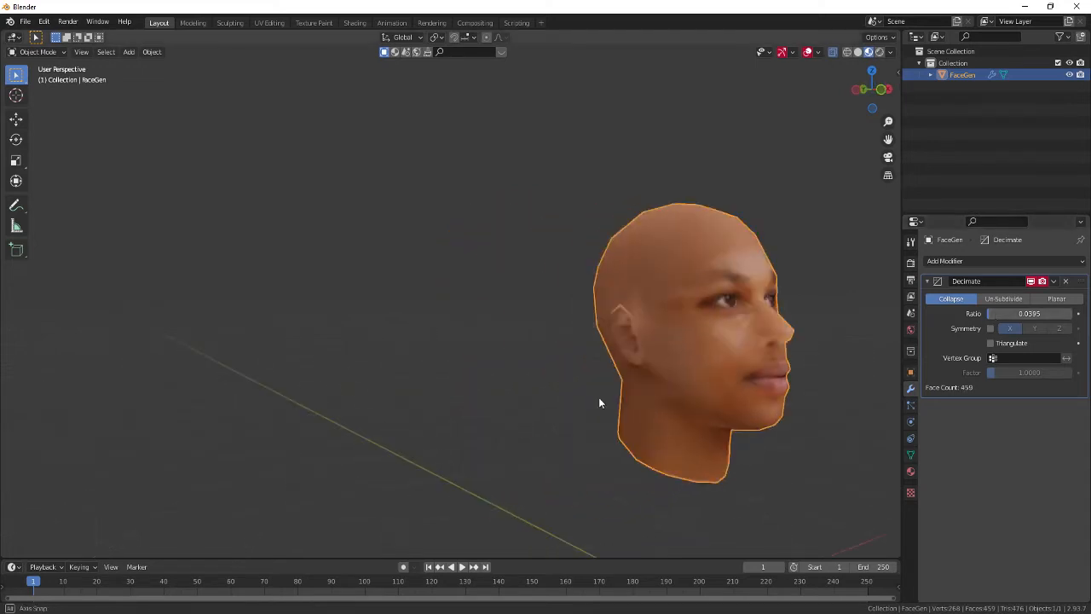
{"action": "mouse_move", "coordinate": [675, 401]}
{"action": "middle_mouse_down"}
{"action": "mouse_move", "coordinate": [651, 395]}
{"action": "mouse_move", "coordinate": [663, 406]}
{"action": "middle_mouse_up"}
{"action": "left_click", "coordinate": [650, 399]}
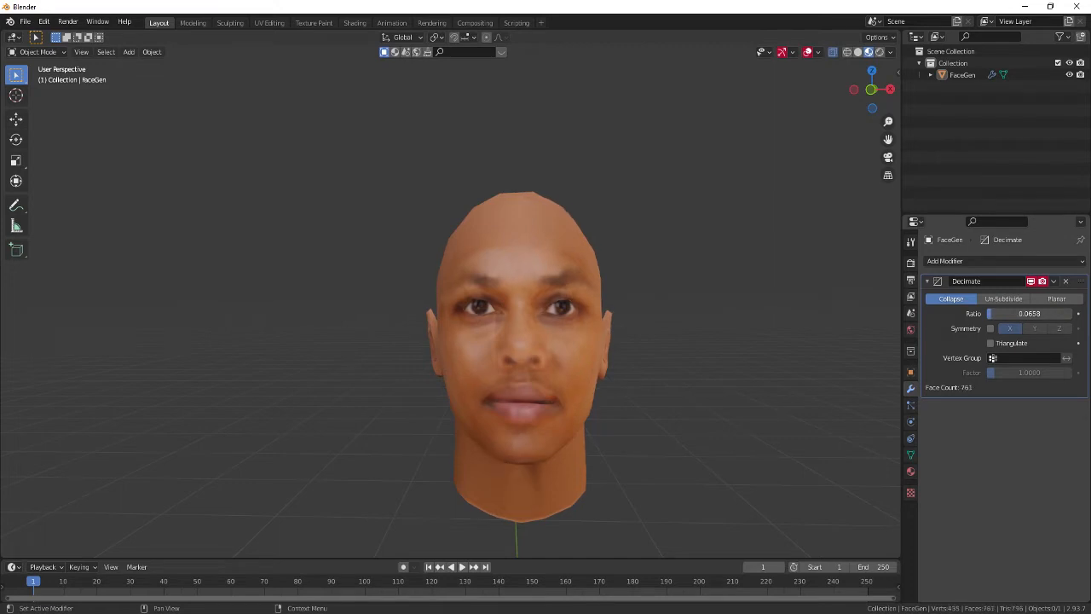
{"action": "mouse_move", "coordinate": [685, 409]}
{"action": "middle_mouse_down"}
{"action": "mouse_move", "coordinate": [687, 381]}
{"action": "mouse_move", "coordinate": [682, 424]}
{"action": "mouse_move", "coordinate": [702, 414]}
{"action": "middle_mouse_up"}
{"action": "left_click", "coordinate": [1053, 281]}
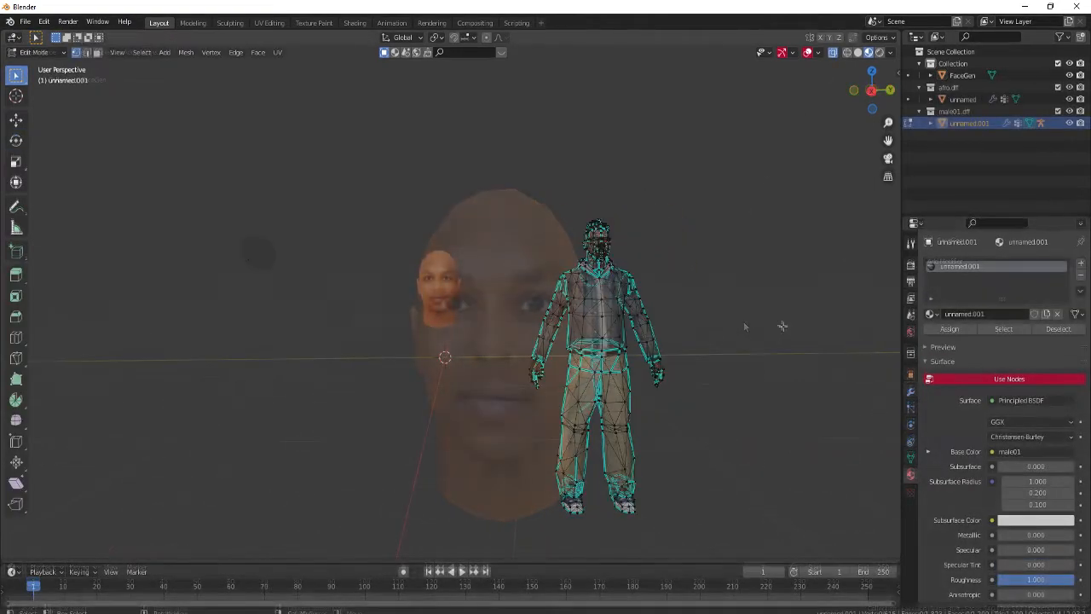
Delete the original head and neck vertices from the male01 body mesh.
{"action": "scroll", "coordinate": [579, 303], "scroll_direction": "up", "scroll_amount": 5}
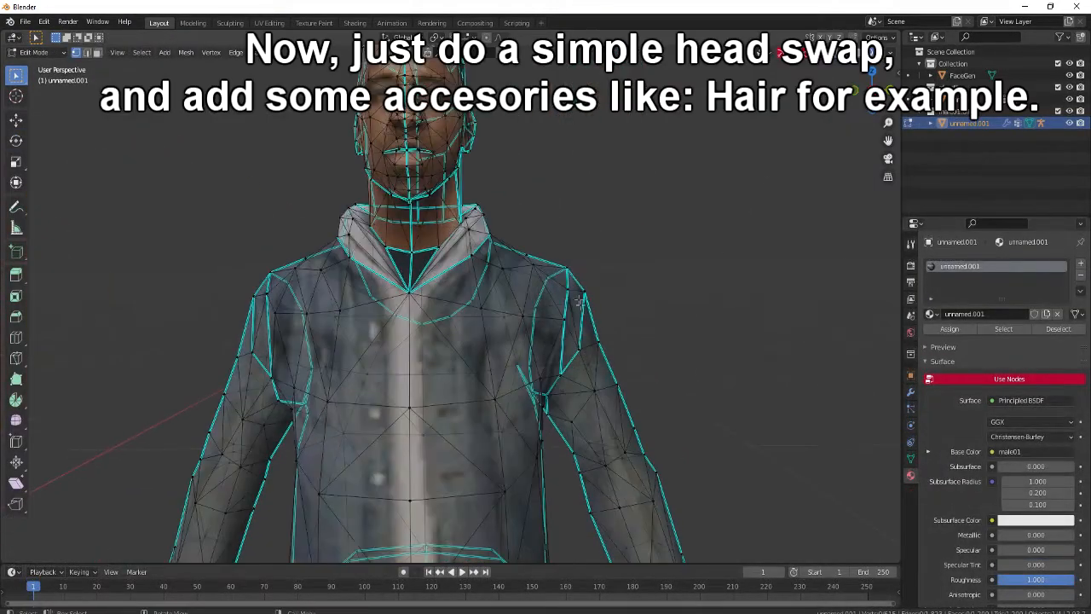
{"action": "middle_click_drag", "start_coordinate": [579, 175], "coordinate": [628, 281], "text": "shift"}
{"action": "left_click_drag", "start_coordinate": [348, 73], "coordinate": [617, 273]}
{"action": "middle_click_drag", "start_coordinate": [597, 263], "coordinate": [585, 238]}
{"action": "left_click_drag", "start_coordinate": [385, 170], "coordinate": [627, 271], "text": "shift"}
{"action": "key", "text": "x"}
{"action": "left_click", "coordinate": [625, 270]}
{"action": "middle_click_drag", "start_coordinate": [568, 268], "coordinate": [588, 264]}
{"action": "key", "text": "x"}
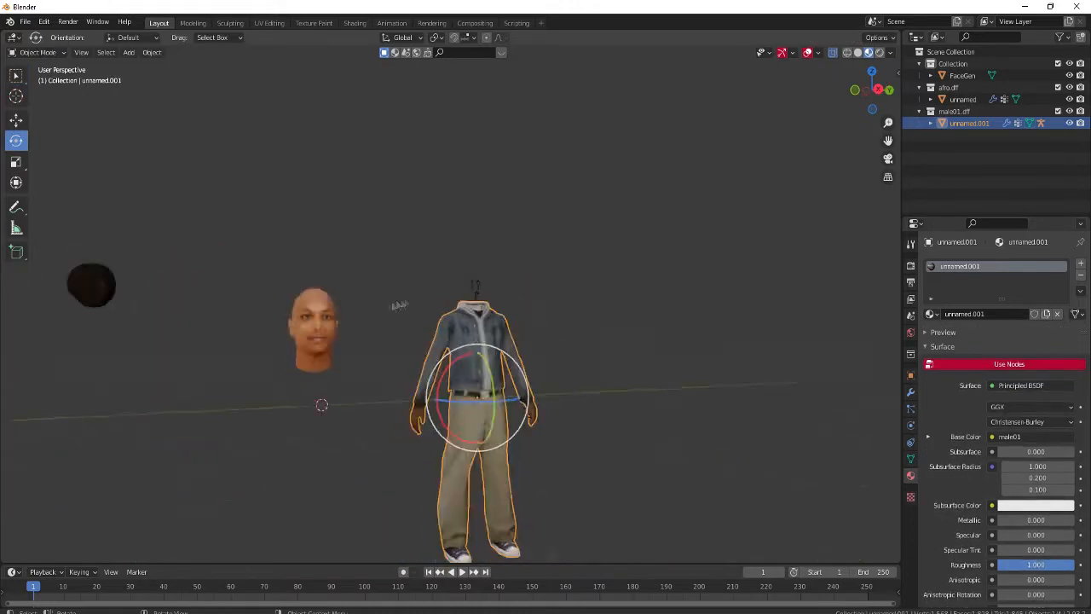
Move the FaceGen head onto the headless body, scale it down and seat its neck inside the jacket collar.
{"action": "middle_click_drag", "start_coordinate": [511, 341], "coordinate": [511, 298]}
{"action": "left_click", "coordinate": [303, 293]}
{"action": "key", "text": "g"}
{"action": "key", "text": "Return"}
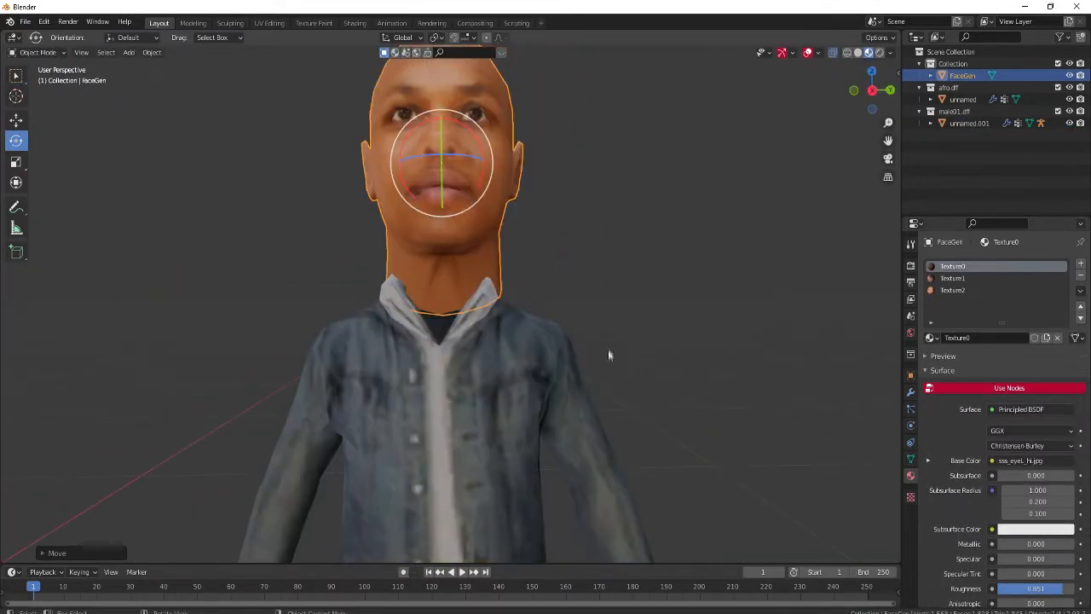
{"action": "key", "text": "s"}
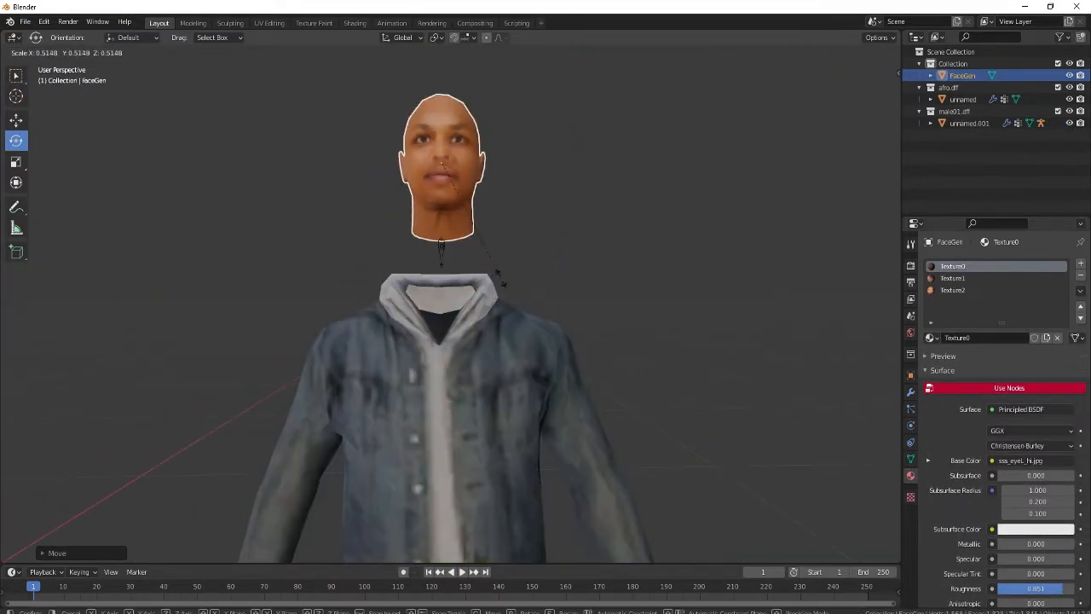
{"action": "left_click", "coordinate": [487, 350]}
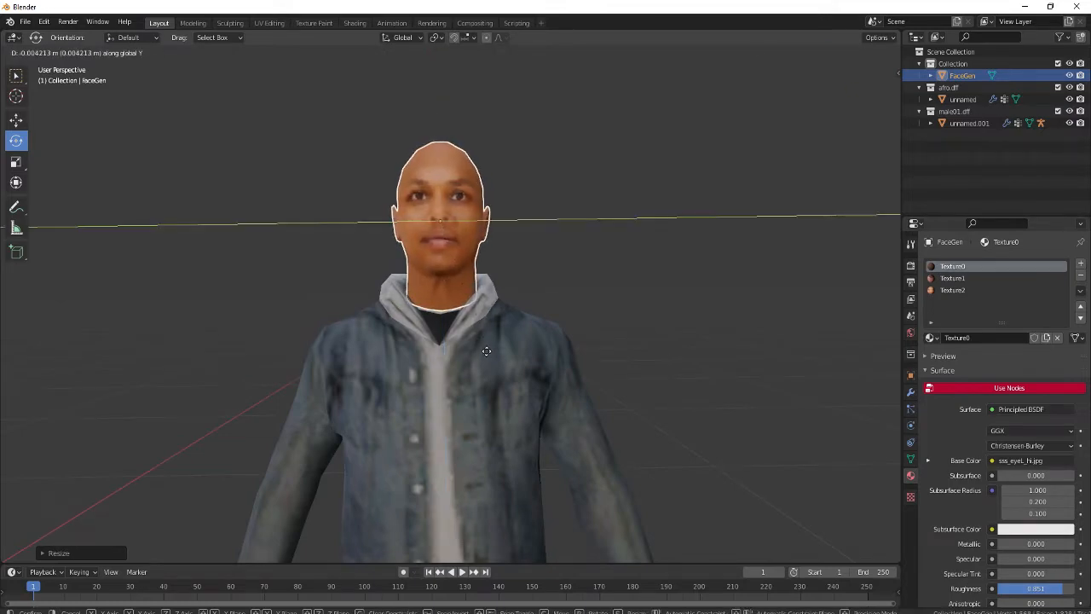
{"action": "scroll", "coordinate": [453, 306], "scroll_direction": "up", "scroll_amount": 5}
{"action": "middle_click_drag", "start_coordinate": [453, 306], "coordinate": [430, 397]}
{"action": "key", "text": "g"}
{"action": "left_click", "coordinate": [512, 333]}
{"action": "scroll", "coordinate": [503, 341], "scroll_direction": "up", "scroll_amount": 3}
{"action": "scroll", "coordinate": [451, 366], "scroll_direction": "up", "scroll_amount": 2}
Edit the head and body meshes together and collapse the front-centre neck and neckline vertices to one point by scaling to 0.
{"action": "left_click", "coordinate": [431, 393], "text": "shift"}
{"action": "key", "text": "Tab"}
{"action": "scroll", "coordinate": [422, 367], "scroll_direction": "up", "scroll_amount": 4}
{"action": "left_click", "coordinate": [343, 400]}
{"action": "left_click", "coordinate": [345, 433], "text": "shift"}
{"action": "type", "text": "s0"}
{"action": "left_click", "coordinate": [433, 394]}
Add a loop cut through the neckline on the character's left front and collapse its vertex with the nearby neck vertex.
{"action": "key", "text": "ctrl+r"}
{"action": "double_click", "coordinate": [430, 395]}
{"action": "left_click", "coordinate": [423, 380]}
{"action": "left_click", "coordinate": [421, 394], "text": "shift"}
{"action": "key", "text": "s"}
{"action": "key", "text": "0"}
{"action": "left_click", "coordinate": [418, 395]}
Add a loop cut through the neckline on the character's right front and scale its vertex and the neck vertex to 0.
{"action": "key", "text": "ctrl+r"}
{"action": "double_click", "coordinate": [253, 401]}
{"action": "left_click", "coordinate": [243, 383], "text": "shift"}
{"action": "key", "text": "s"}
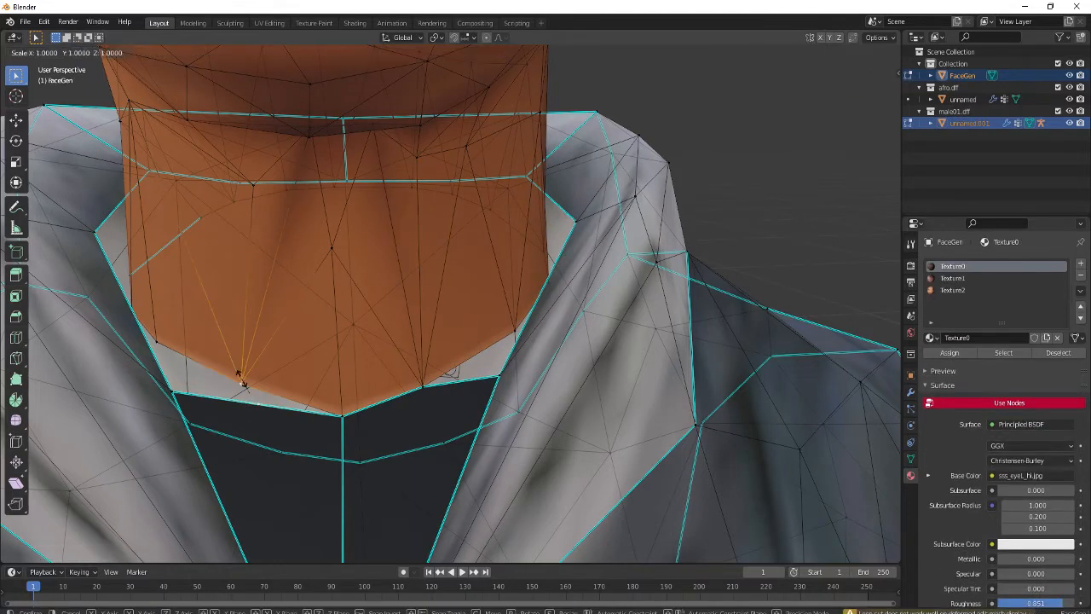
{"action": "key", "text": "0"}
{"action": "left_click", "coordinate": [244, 383]}
Bring the neck vertex and neckline corner vertex on the character's right together by scaling them to 0.
{"action": "left_click", "coordinate": [158, 344]}
{"action": "left_click", "coordinate": [176, 393], "text": "shift"}
{"action": "key", "text": "s"}
{"action": "key", "text": "0"}
{"action": "key", "text": "Escape"}
{"action": "key", "text": "s"}
{"action": "key", "text": "0"}
{"action": "left_click", "coordinate": [178, 396]}
Bring the neck vertex and neckline corner vertex on the character's left together by scaling them to 0.
{"action": "left_click", "coordinate": [510, 335]}
{"action": "left_click", "coordinate": [500, 375], "text": "shift"}
{"action": "key", "text": "s"}
{"action": "key", "text": "0"}
{"action": "left_click", "coordinate": [534, 339]}
Collapse the next neck and collar vertex pair around the side of the neck by scaling it to 0.
{"action": "middle_click_drag", "start_coordinate": [542, 331], "coordinate": [287, 328]}
{"action": "left_click", "coordinate": [550, 359]}
{"action": "left_click", "coordinate": [576, 327], "text": "shift"}
{"action": "key", "text": "s"}
{"action": "key", "text": "0"}
{"action": "left_click", "coordinate": [578, 328]}
Bring the following neck vertex and its neighbouring collar vertex on the character's left together by scaling them to 0.
{"action": "scroll", "coordinate": [440, 343], "scroll_direction": "up", "scroll_amount": 1}
{"action": "left_click", "coordinate": [456, 327]}
{"action": "left_click", "coordinate": [465, 345], "text": "shift"}
{"action": "key", "text": "s"}
{"action": "key", "text": "0"}
{"action": "left_click", "coordinate": [465, 346]}
Collapse the neck vertex and nearest collar vertex at the left rear of the neck by scaling them to 0.
{"action": "left_click", "coordinate": [307, 312]}
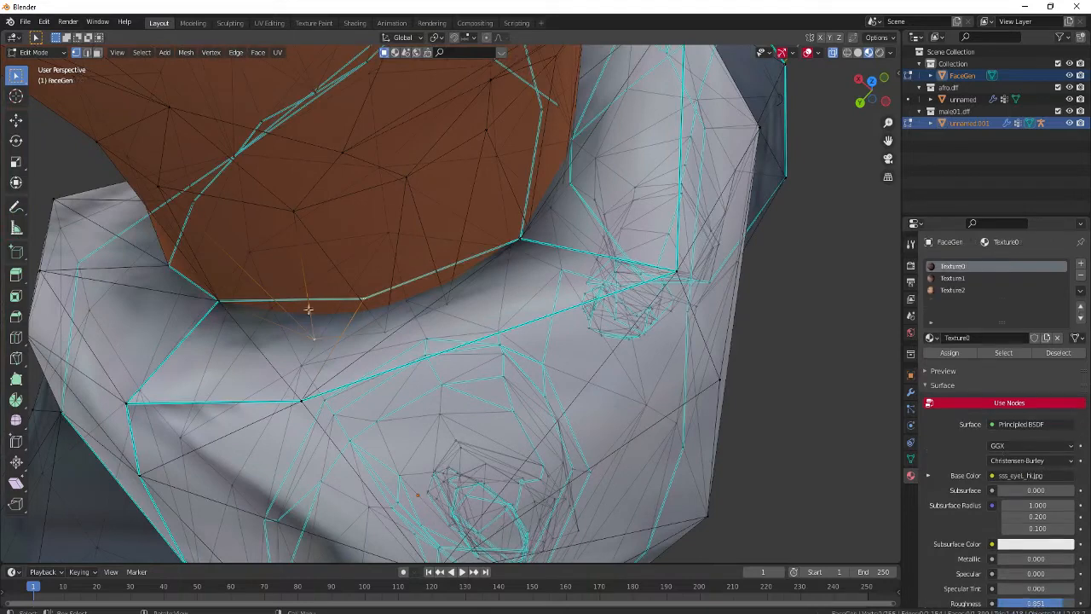
{"action": "left_click", "coordinate": [305, 299]}
{"action": "left_click", "coordinate": [301, 329], "text": "shift"}
{"action": "key", "text": "s"}
{"action": "key", "text": "0"}
{"action": "left_click", "coordinate": [302, 328]}
Adjust the rear collar vertex along Z and collapse the adjacent neck and collar vertex pair by scaling it to 0.
{"action": "middle_click_drag", "start_coordinate": [411, 310], "coordinate": [346, 310]}
{"action": "scroll", "coordinate": [314, 269], "scroll_direction": "up", "scroll_amount": 3}
{"action": "key", "text": "g"}
{"action": "key", "text": "z"}
{"action": "left_click", "coordinate": [402, 286]}
{"action": "left_click", "coordinate": [345, 286]}
{"action": "left_click", "coordinate": [353, 305], "text": "shift"}
{"action": "key", "text": "s"}
{"action": "key", "text": "0"}
{"action": "left_click", "coordinate": [378, 316]}
Add a loop cut at the back of the collar and bring its vertex and the neck vertex together by scaling to 0.
{"action": "middle_click_drag", "start_coordinate": [380, 316], "coordinate": [445, 298]}
{"action": "key", "text": "ctrl+r"}
{"action": "left_click", "coordinate": [462, 270]}
{"action": "left_click", "coordinate": [445, 323], "text": "shift"}
{"action": "key", "text": "s"}
{"action": "key", "text": "0"}
{"action": "left_click", "coordinate": [438, 323]}
Collapse the vertex pair at the back of the neck, just toward the character's right, by scaling it to 0.
{"action": "middle_click_drag", "start_coordinate": [503, 324], "coordinate": [463, 316]}
{"action": "left_click", "coordinate": [593, 312]}
{"action": "left_click", "coordinate": [566, 316], "text": "shift"}
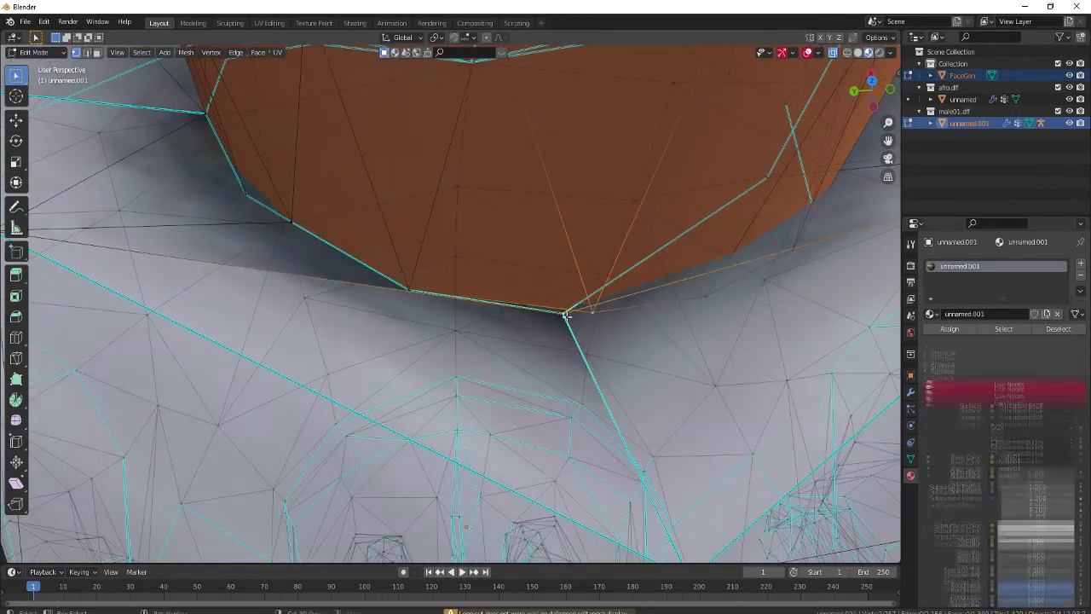
{"action": "key", "text": "s"}
{"action": "key", "text": "0"}
{"action": "left_click", "coordinate": [573, 317]}
Join the next neck and collar vertices at the right rear of the neck by scaling the pair to 0.
{"action": "middle_click_drag", "start_coordinate": [648, 359], "coordinate": [611, 378]}
{"action": "left_click", "coordinate": [606, 377]}
{"action": "left_click", "coordinate": [594, 315]}
{"action": "left_click", "coordinate": [626, 352], "text": "shift"}
{"action": "key", "text": "s"}
{"action": "key", "text": "0"}
{"action": "left_click", "coordinate": [632, 348]}
Bring the neck and collar vertex pair on the character's right side together by scaling it to 0.
{"action": "middle_click_drag", "start_coordinate": [639, 348], "coordinate": [592, 329]}
{"action": "left_click", "coordinate": [580, 371]}
{"action": "left_click", "coordinate": [575, 287], "text": "shift"}
{"action": "key", "text": "s"}
{"action": "key", "text": "0"}
{"action": "left_click", "coordinate": [589, 331]}
Add a loop cut on the right side of the neck opening and scale the adjoining neck and collar vertices to 0.
{"action": "key", "text": "ctrl+r"}
{"action": "left_click", "coordinate": [541, 336]}
{"action": "left_click", "coordinate": [543, 336]}
{"action": "left_click", "coordinate": [651, 351]}
{"action": "left_click", "coordinate": [585, 323], "text": "shift"}
{"action": "key", "text": "s"}
{"action": "key", "text": "0"}
{"action": "left_click", "coordinate": [655, 475]}
Close the gap at the right front of the neckline by scaling the neck and neckline vertices to 0.
{"action": "middle_click_drag", "start_coordinate": [655, 475], "coordinate": [589, 439]}
{"action": "left_click", "coordinate": [653, 474]}
{"action": "left_click", "coordinate": [589, 497], "text": "shift"}
{"action": "key", "text": "s"}
{"action": "key", "text": "0"}
{"action": "left_click", "coordinate": [589, 500]}
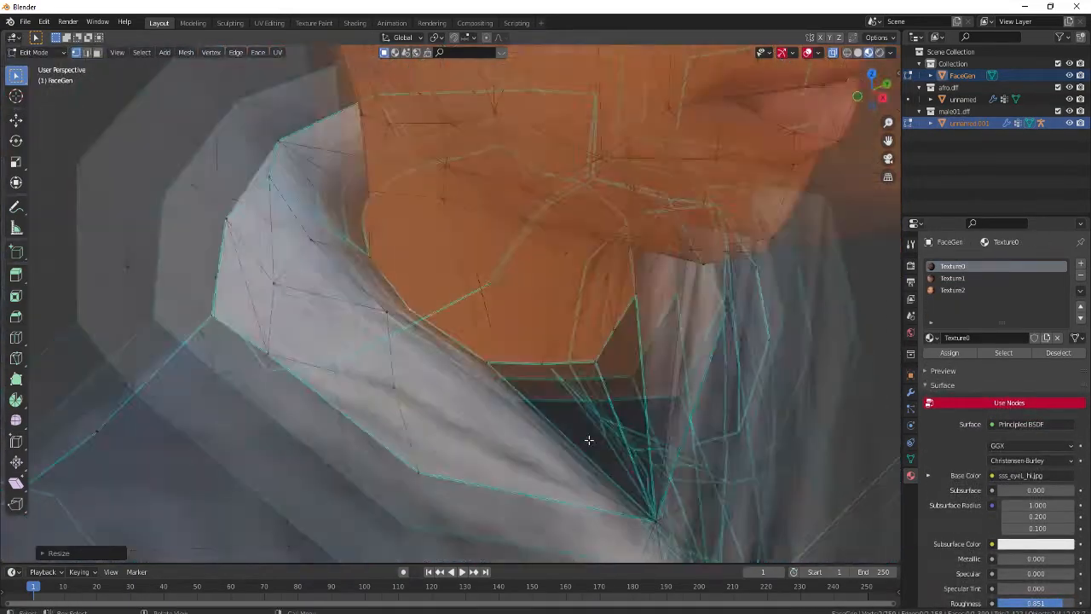
Return to Object Mode, set the afro hair's origin to its geometry and move it about 2.35 m along Y to the head.
{"action": "key", "text": "Tab"}
{"action": "scroll", "coordinate": [545, 401], "scroll_direction": "down", "scroll_amount": 14}
{"action": "middle_click_drag", "start_coordinate": [481, 421], "coordinate": [447, 411]}
{"action": "left_click", "coordinate": [114, 254]}
{"action": "right_click", "coordinate": [288, 267]}
{"action": "left_click", "coordinate": [341, 275]}
{"action": "key", "text": "g"}
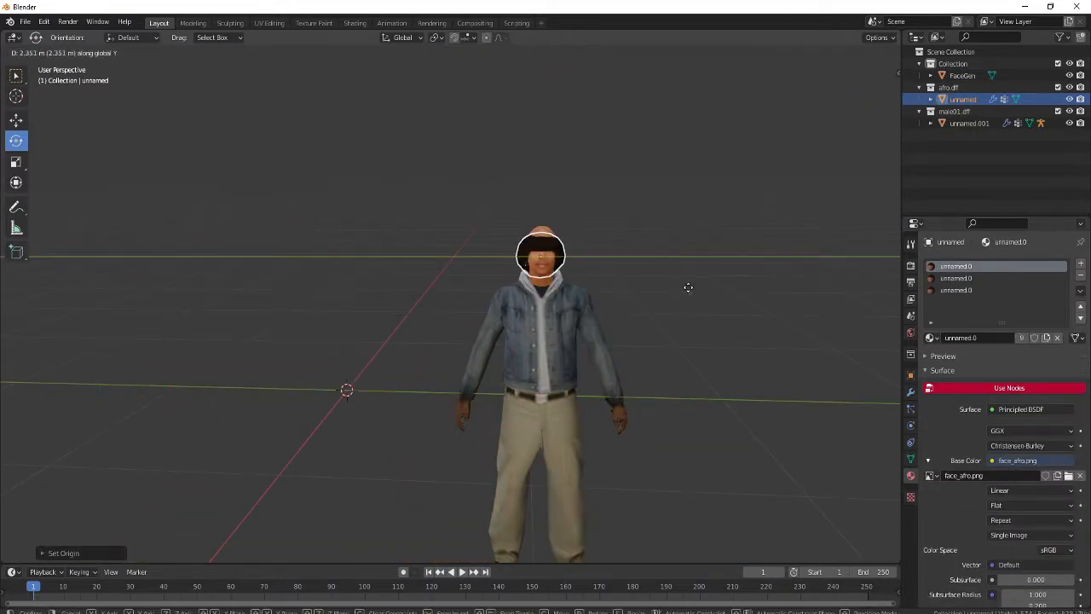
{"action": "left_click", "coordinate": [685, 265]}
Position the hair vertically on the head and scale it to about 0.99.
{"action": "scroll", "coordinate": [610, 317], "scroll_direction": "up", "scroll_amount": 5}
{"action": "middle_click_drag", "start_coordinate": [611, 317], "coordinate": [548, 364]}
{"action": "scroll", "coordinate": [604, 309], "scroll_direction": "up", "scroll_amount": 2}
{"action": "scroll", "coordinate": [549, 364], "scroll_direction": "up", "scroll_amount": 1}
{"action": "key", "text": "g"}
{"action": "key", "text": "z"}
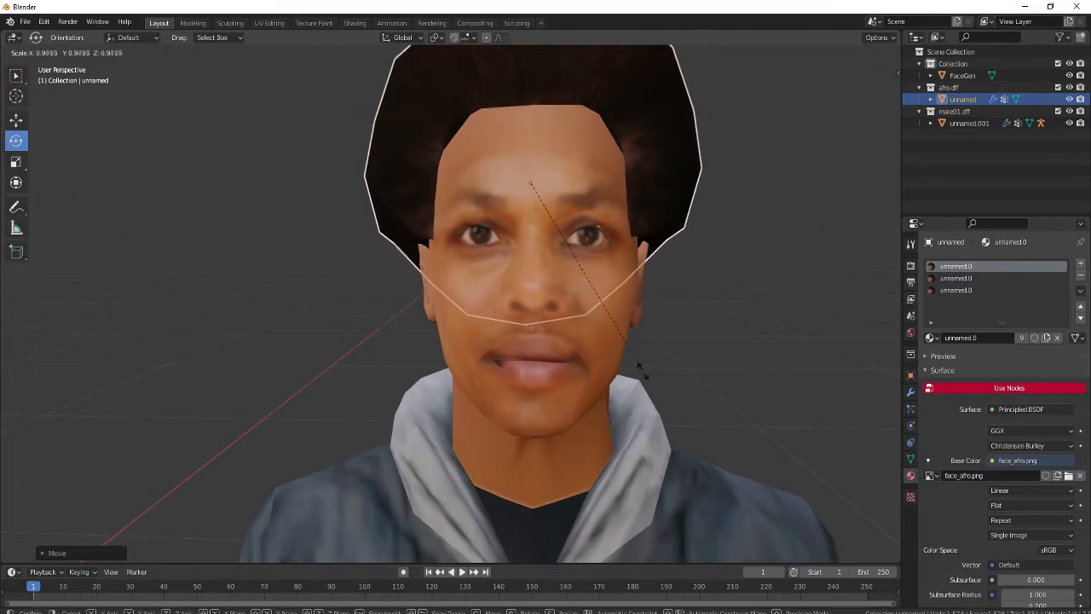
{"action": "left_click", "coordinate": [636, 376]}
Fine-tune the hair's height on the head along Z from a side view.
{"action": "middle_click_drag", "start_coordinate": [637, 375], "coordinate": [632, 365]}
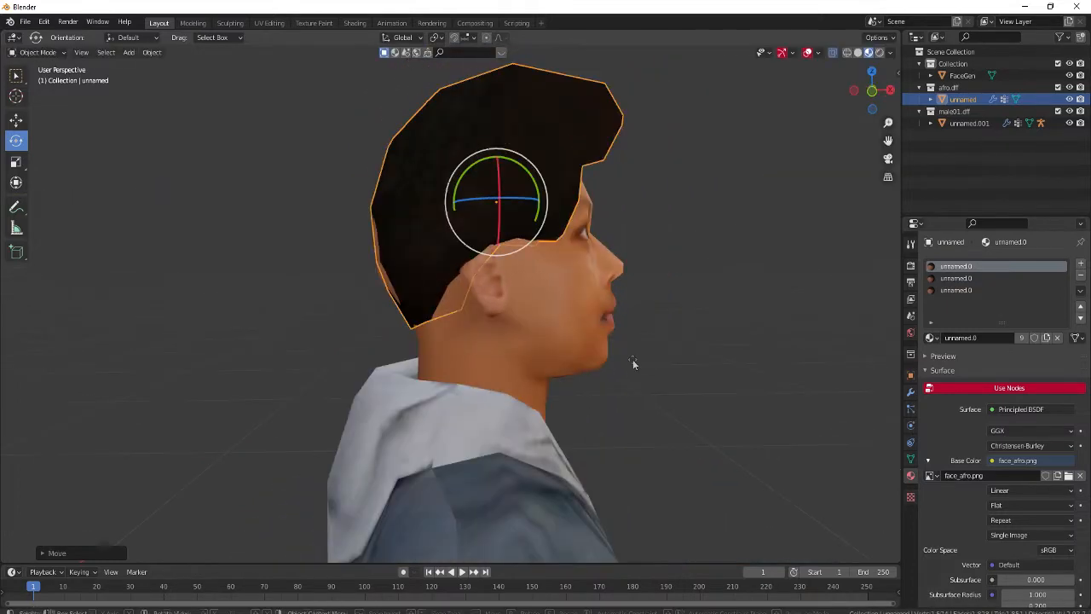
{"action": "scroll", "coordinate": [629, 358], "scroll_direction": "up", "scroll_amount": 5}
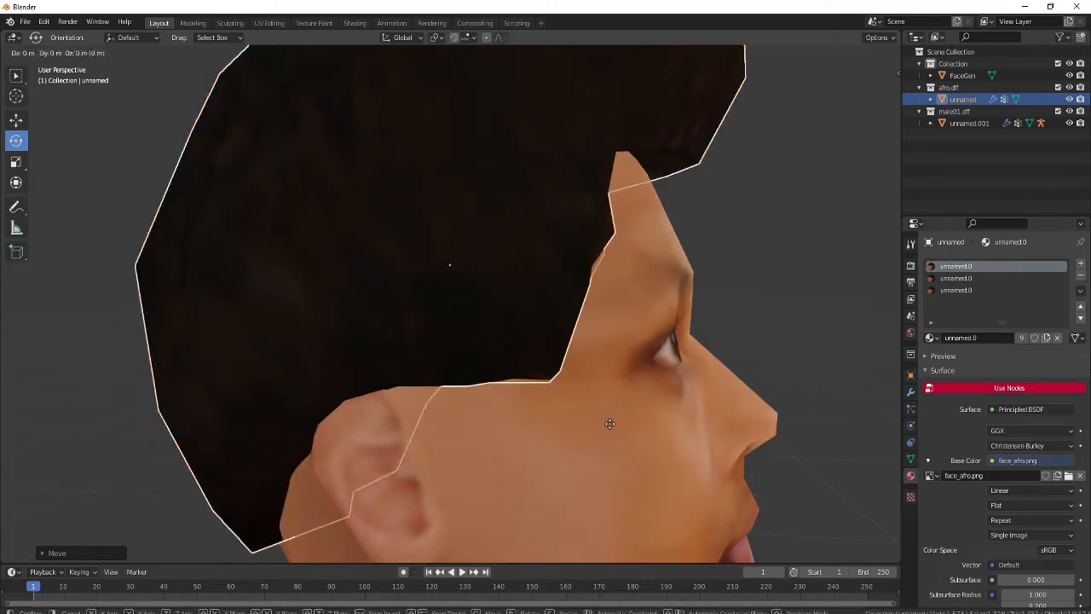
{"action": "key", "text": "g"}
{"action": "key", "text": "z"}
{"action": "middle_click_drag", "start_coordinate": [593, 399], "coordinate": [312, 357]}
{"action": "left_click", "coordinate": [564, 415]}
Stretch the hair along Z by a factor of about 1.05 to cover the top of the head.
{"action": "scroll", "coordinate": [312, 357], "scroll_direction": "down", "scroll_amount": 2}
{"action": "middle_click_drag", "start_coordinate": [563, 460], "coordinate": [375, 430]}
{"action": "scroll", "coordinate": [457, 430], "scroll_direction": "down", "scroll_amount": 3}
{"action": "left_click", "coordinate": [621, 390]}
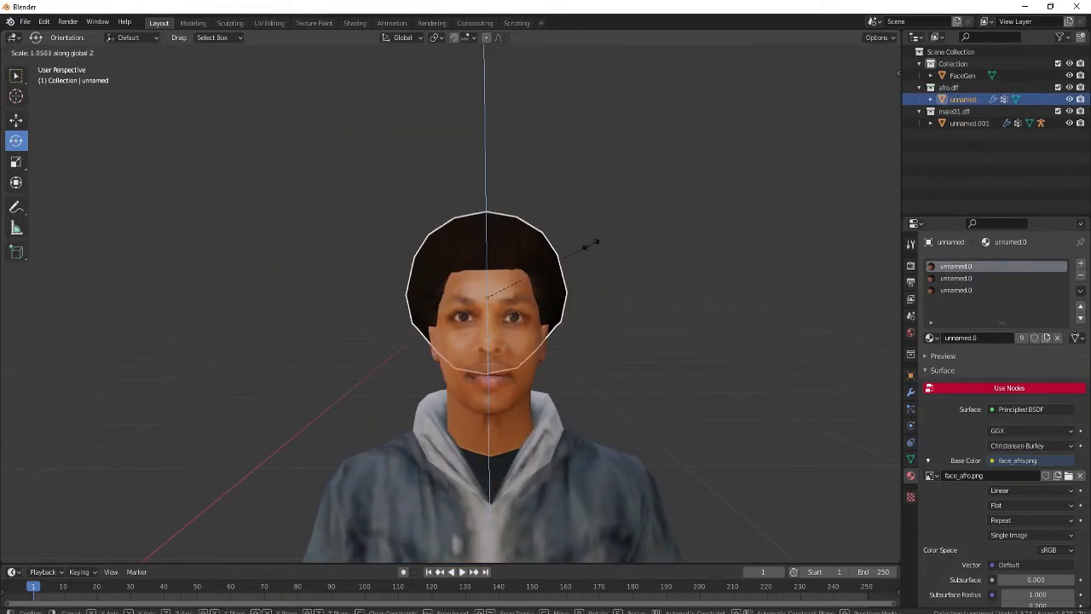
{"action": "left_click", "coordinate": [592, 245]}
Join the hair and FaceGen head with the male01 body into a single object.
{"action": "middle_click_drag", "start_coordinate": [592, 245], "coordinate": [485, 263]}
{"action": "left_click", "coordinate": [640, 355]}
{"action": "left_click", "coordinate": [485, 263]}
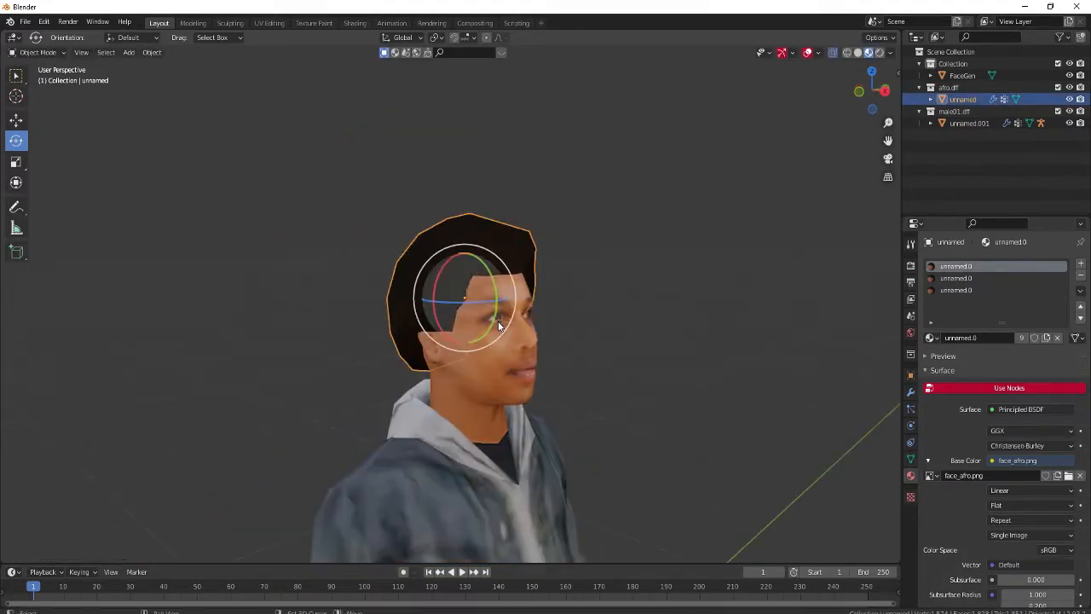
{"action": "left_click", "coordinate": [498, 321], "text": "shift"}
{"action": "key", "text": "ctrl+j"}
{"action": "left_click", "coordinate": [483, 496], "text": "shift"}
{"action": "key", "text": "ctrl+j"}
{"action": "middle_click_drag", "start_coordinate": [482, 493], "coordinate": [389, 488]}
{"action": "scroll", "coordinate": [460, 443], "scroll_direction": "down", "scroll_amount": 4}
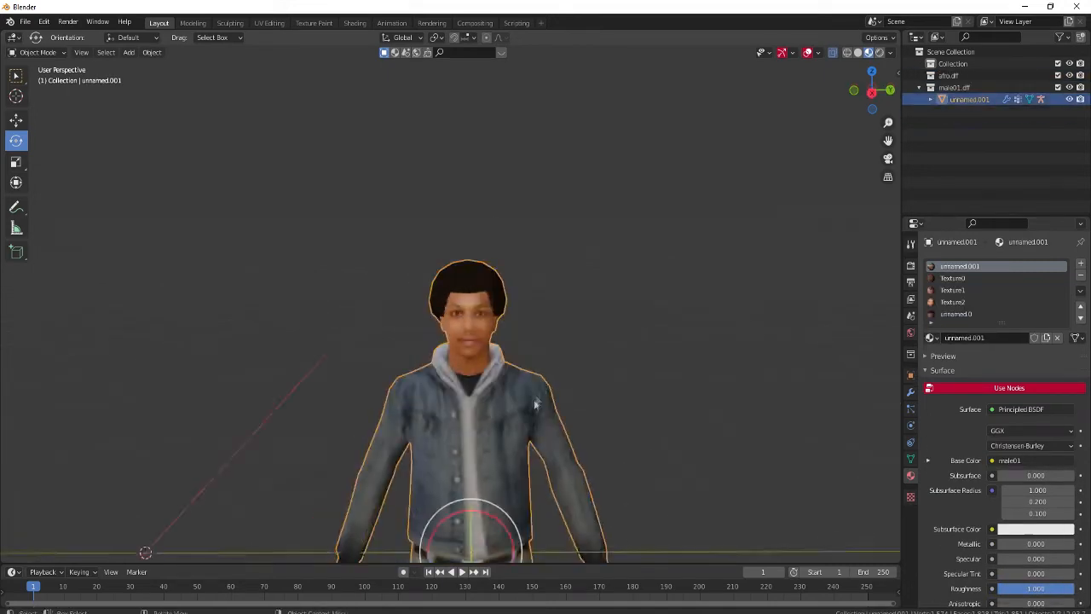
Merge all vertices of the joined character mesh by distance and return to Object Mode.
{"action": "middle_click_drag", "start_coordinate": [534, 423], "coordinate": [526, 317], "text": "shift"}
{"action": "scroll", "coordinate": [526, 318], "scroll_direction": "up", "scroll_amount": 2}
{"action": "key", "text": "Tab"}
{"action": "key", "text": "a"}
{"action": "key", "text": "m"}
{"action": "left_click", "coordinate": [496, 388]}
{"action": "key", "text": "Tab"}
{"action": "middle_click_drag", "start_coordinate": [496, 389], "coordinate": [590, 467]}
{"action": "scroll", "coordinate": [582, 281], "scroll_direction": "up", "scroll_amount": 4}
{"action": "scroll", "coordinate": [588, 441], "scroll_direction": "down", "scroll_amount": 6}
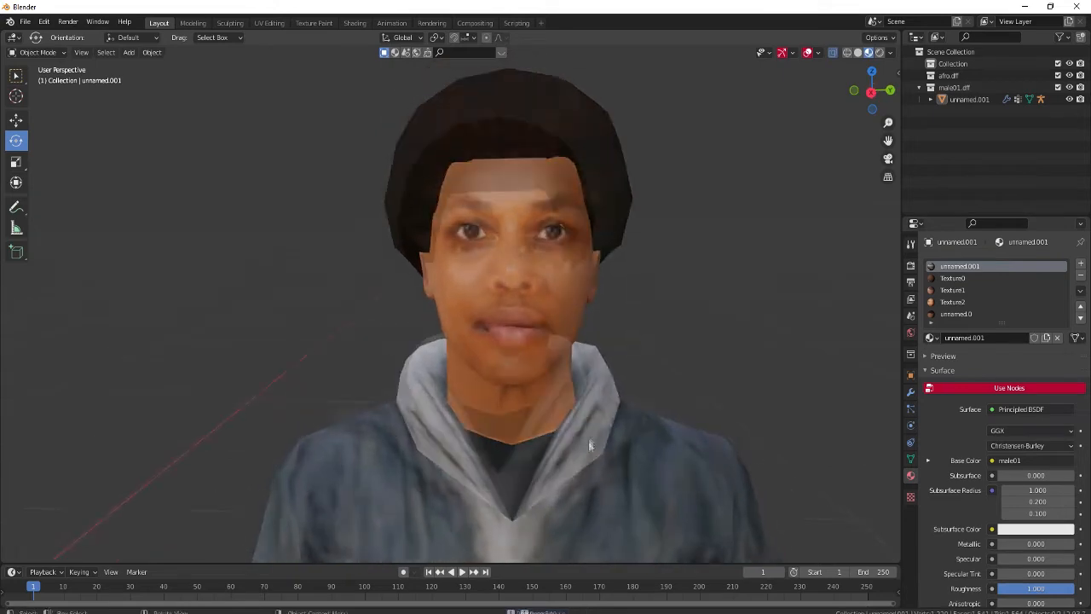
Switch the character to Weight Paint mode, make Head the active vertex group and enable vertex selection.
{"action": "key", "text": "Tab"}
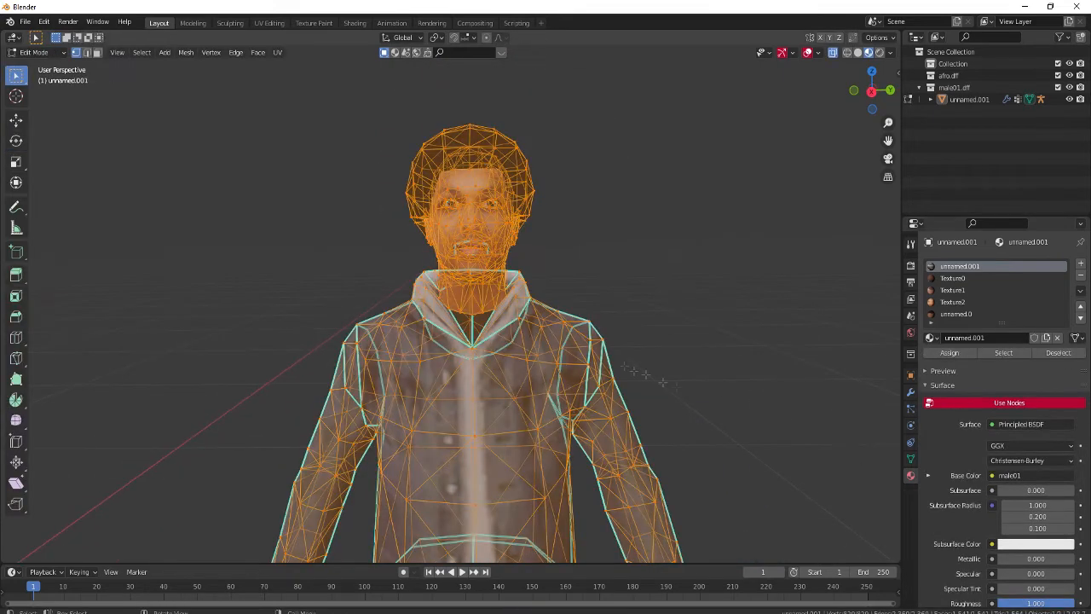
{"action": "left_click", "coordinate": [910, 459]}
{"action": "key", "text": "Tab"}
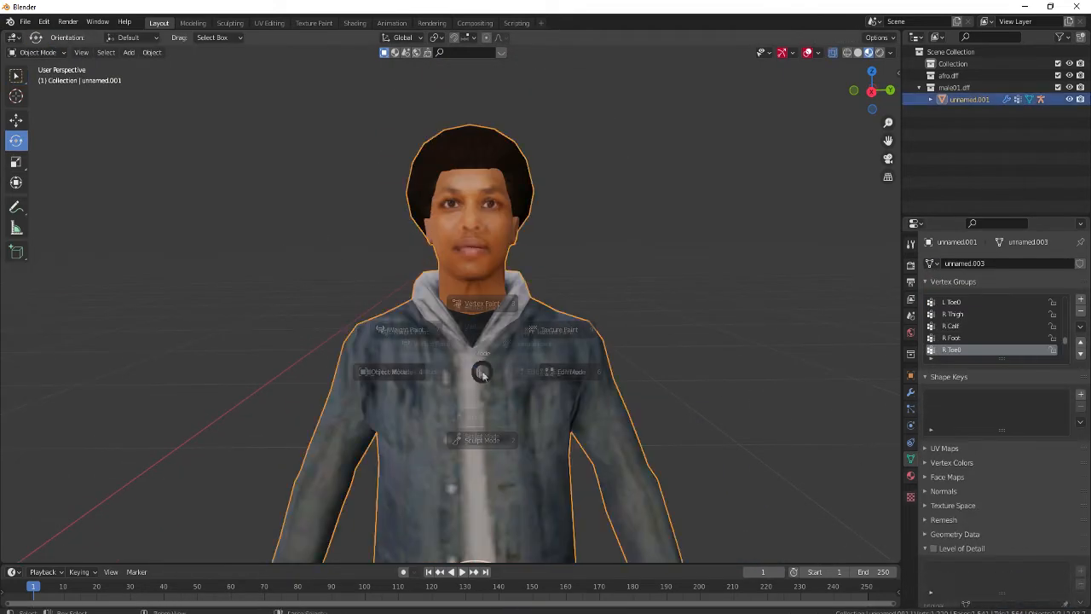
{"action": "left_click", "coordinate": [401, 329]}
{"action": "scroll", "coordinate": [985, 328], "scroll_direction": "up", "scroll_amount": 10}
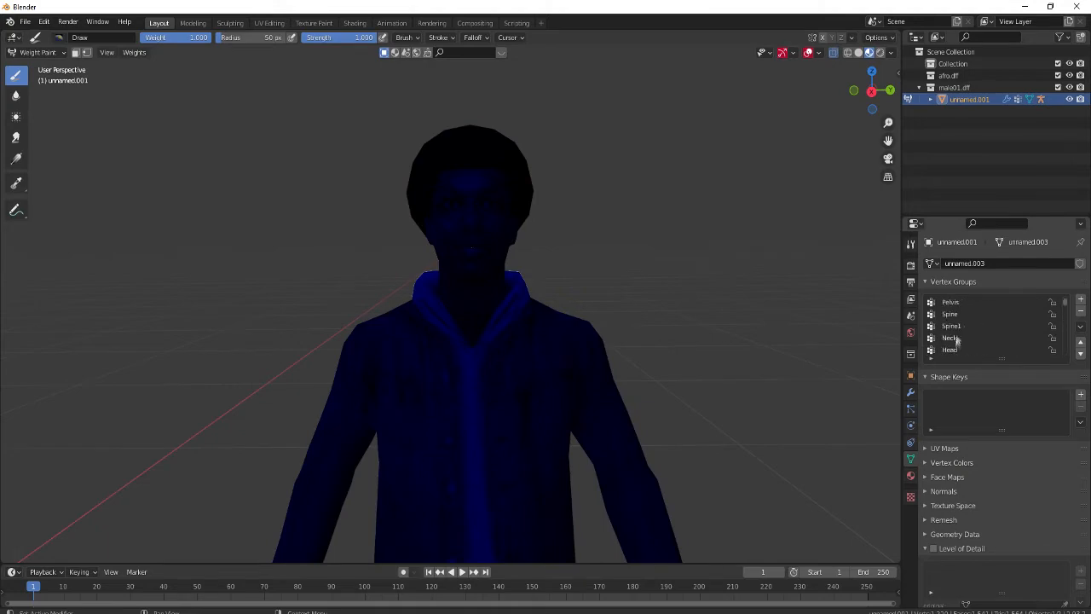
{"action": "left_click", "coordinate": [980, 350]}
{"action": "scroll", "coordinate": [191, 77], "scroll_direction": "up", "scroll_amount": 2}
{"action": "key", "text": "v"}
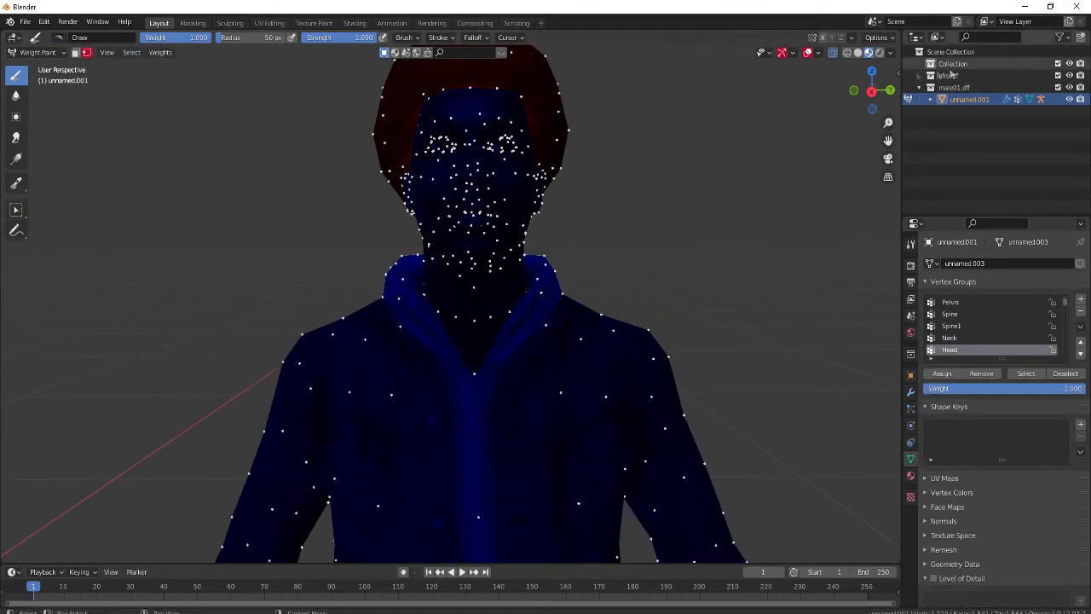
Use solid shading, select the vertices of the head and face, and assign them to the Head group with weight 1.000.
{"action": "left_click", "coordinate": [857, 52]}
{"action": "scroll", "coordinate": [676, 177], "scroll_direction": "down", "scroll_amount": 2}
{"action": "key", "text": "w"}
{"action": "left_click_drag", "start_coordinate": [597, 223], "coordinate": [585, 213]}
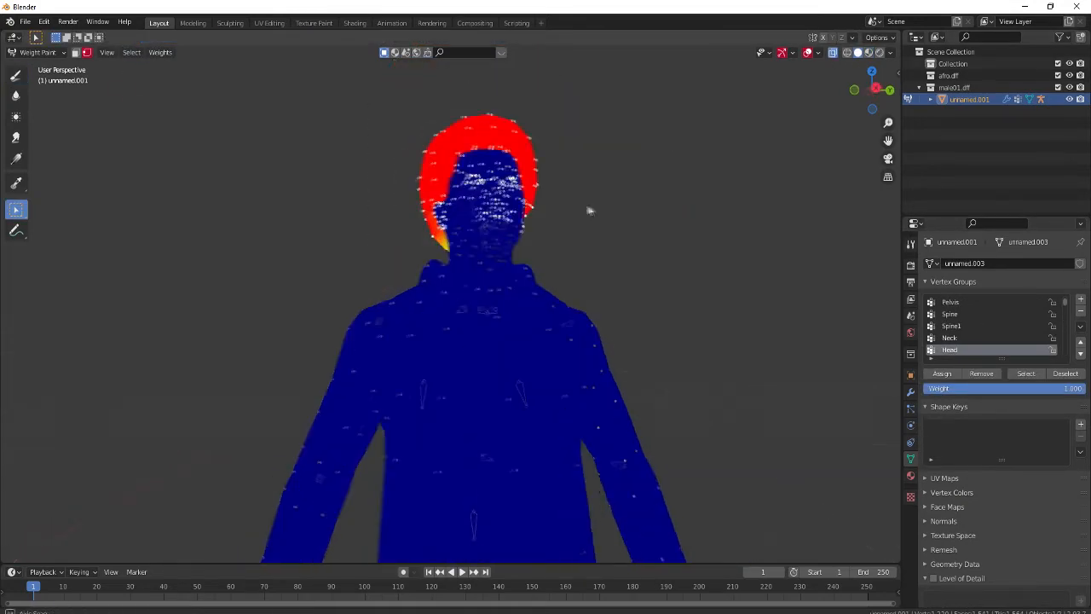
{"action": "scroll", "coordinate": [585, 213], "scroll_direction": "up", "scroll_amount": 3}
{"action": "middle_click_drag", "start_coordinate": [706, 195], "coordinate": [449, 153]}
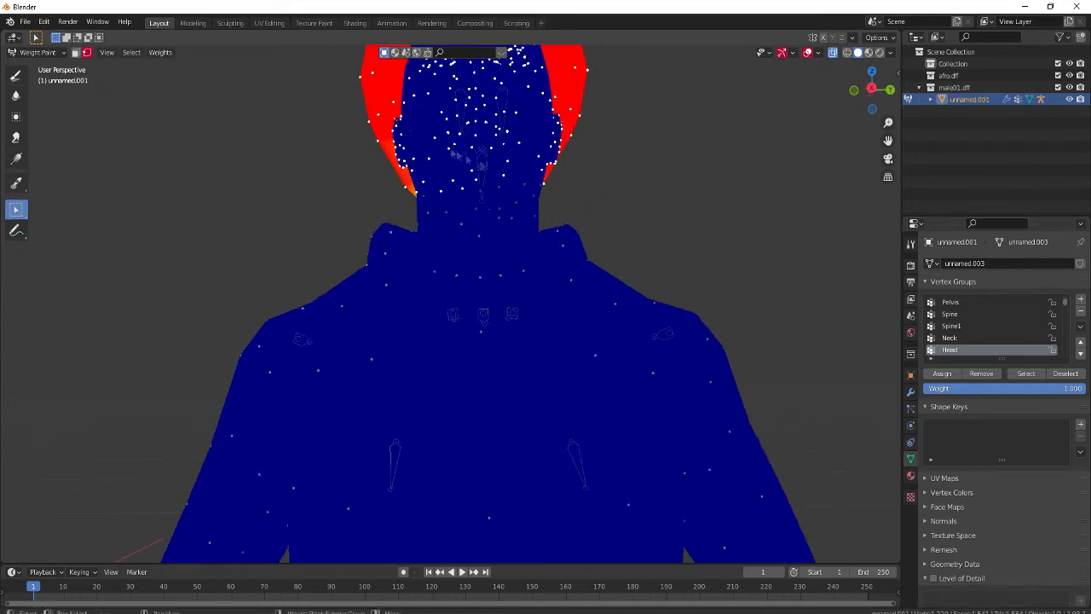
{"action": "middle_click_drag", "start_coordinate": [628, 190], "coordinate": [301, 208]}
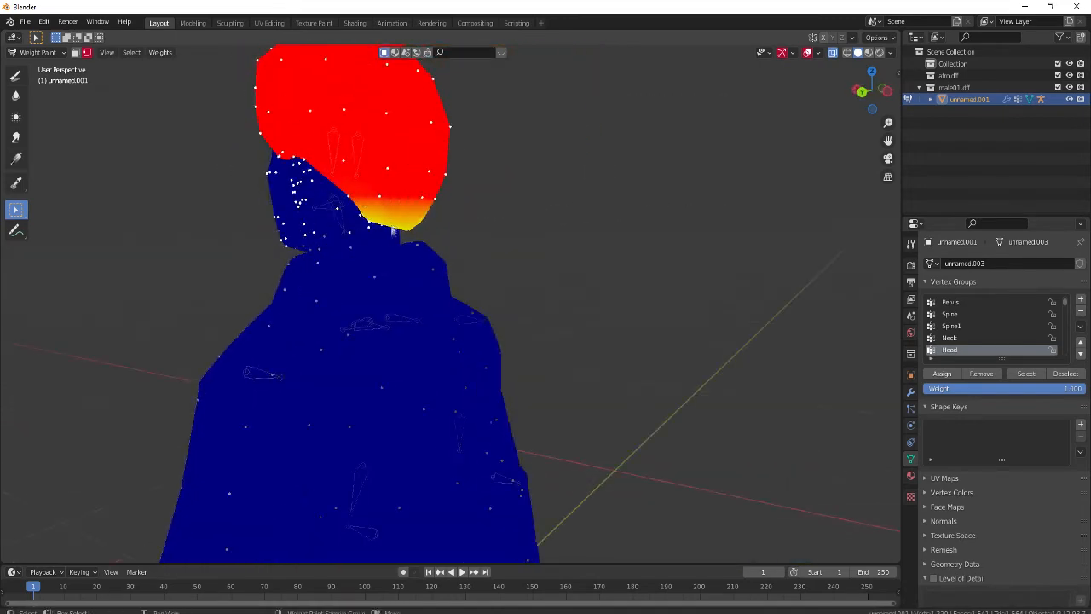
{"action": "middle_click_drag", "start_coordinate": [333, 244], "coordinate": [292, 210]}
{"action": "middle_click_drag", "start_coordinate": [521, 234], "coordinate": [488, 228]}
{"action": "middle_click_drag", "start_coordinate": [682, 297], "coordinate": [298, 264]}
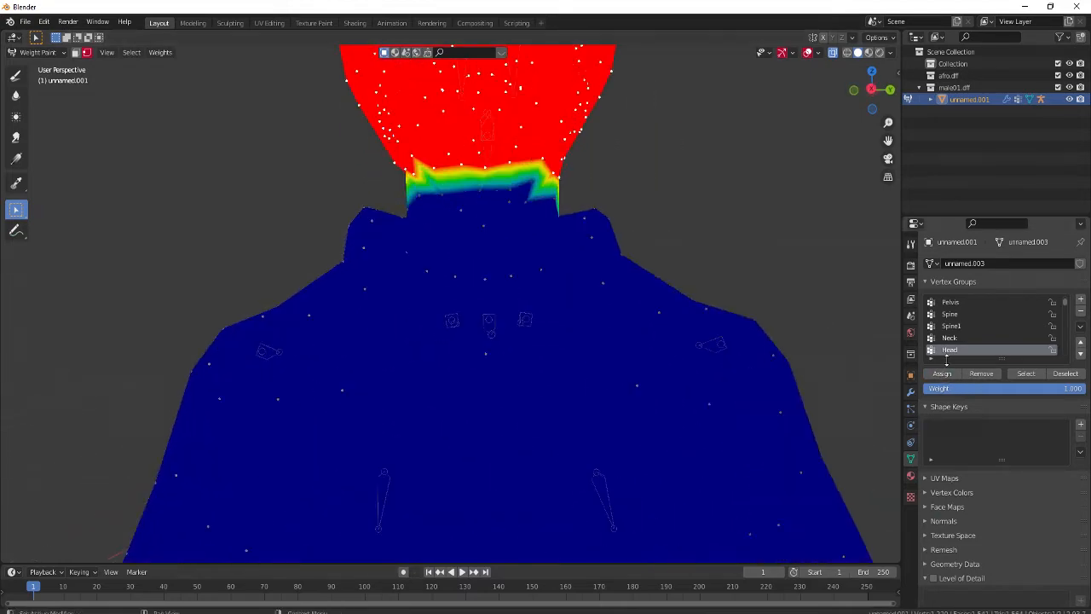
Make Neck the active vertex group and select the vertices where the neck meets the collar in Edit Mode.
{"action": "left_click", "coordinate": [948, 337]}
{"action": "middle_click_drag", "start_coordinate": [818, 324], "coordinate": [582, 324]}
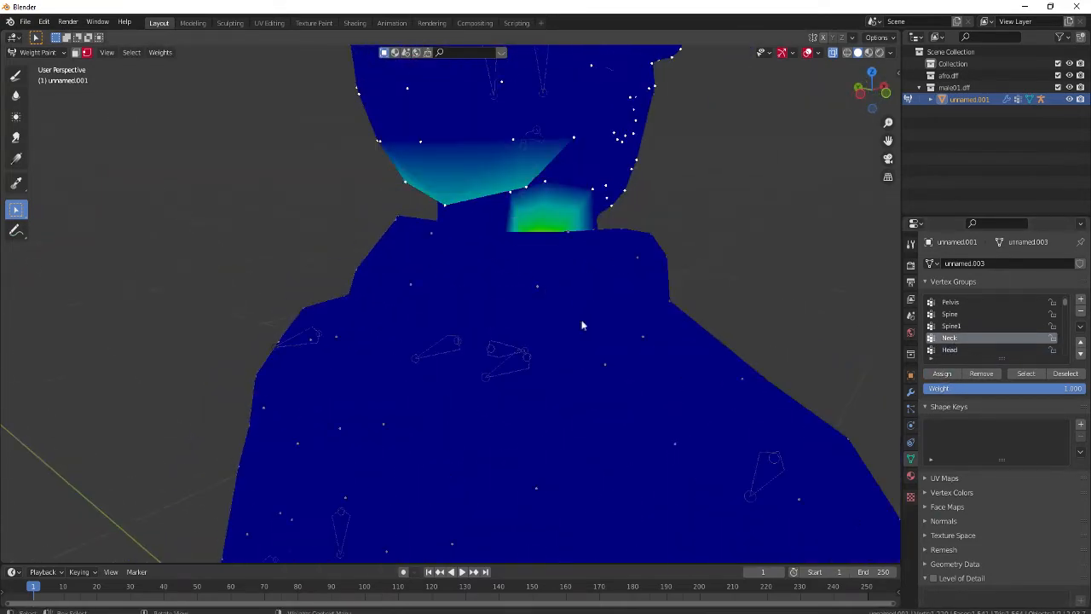
{"action": "middle_click_drag", "start_coordinate": [818, 349], "coordinate": [594, 319]}
{"action": "key", "text": "Tab"}
{"action": "scroll", "coordinate": [597, 397], "scroll_direction": "down", "scroll_amount": 1}
{"action": "middle_click_drag", "start_coordinate": [597, 397], "coordinate": [562, 385]}
{"action": "left_click", "coordinate": [499, 398]}
{"action": "middle_click_drag", "start_coordinate": [562, 429], "coordinate": [600, 395]}
{"action": "middle_click_drag", "start_coordinate": [611, 352], "coordinate": [281, 290]}
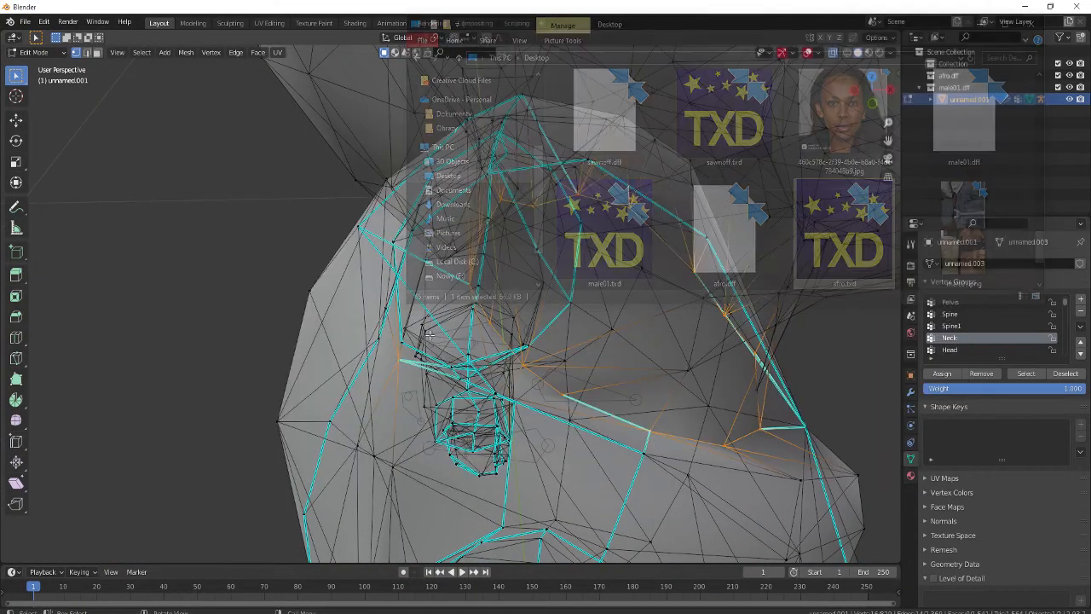
Return to Weight Paint mode and inspect the Neck group's weights around the collar.
{"action": "key", "text": "ctrl+Tab"}
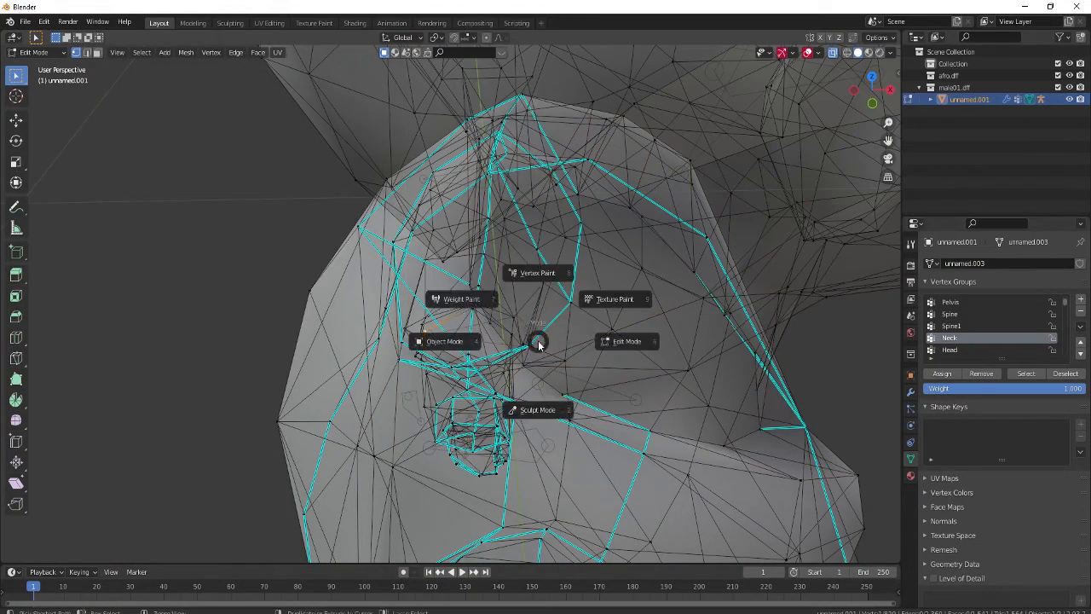
{"action": "left_click", "coordinate": [451, 274]}
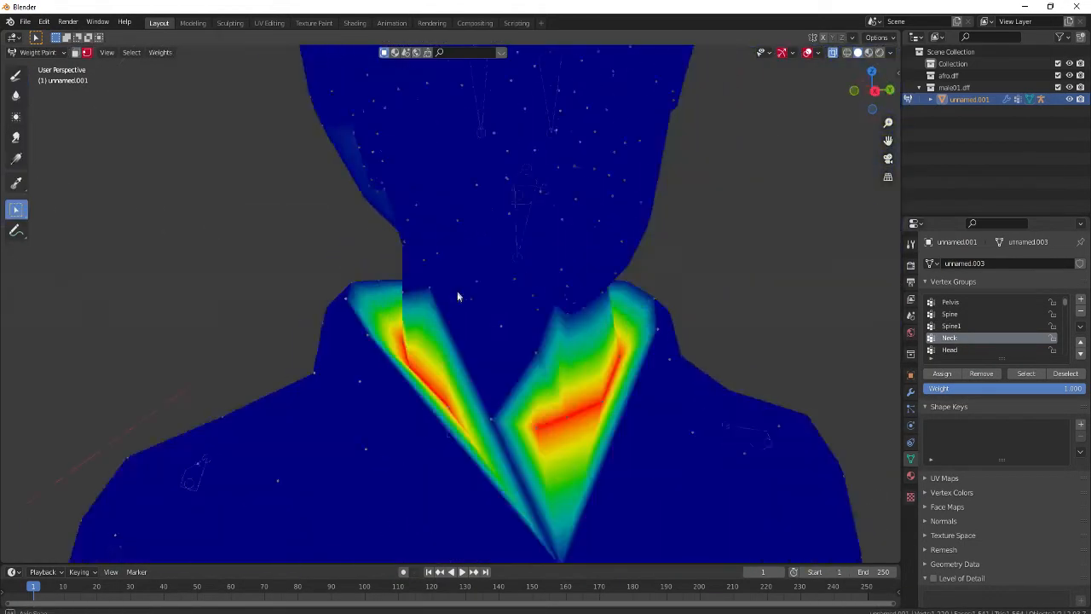
{"action": "scroll", "coordinate": [457, 296], "scroll_direction": "down", "scroll_amount": 3}
{"action": "scroll", "coordinate": [575, 365], "scroll_direction": "up", "scroll_amount": 1}
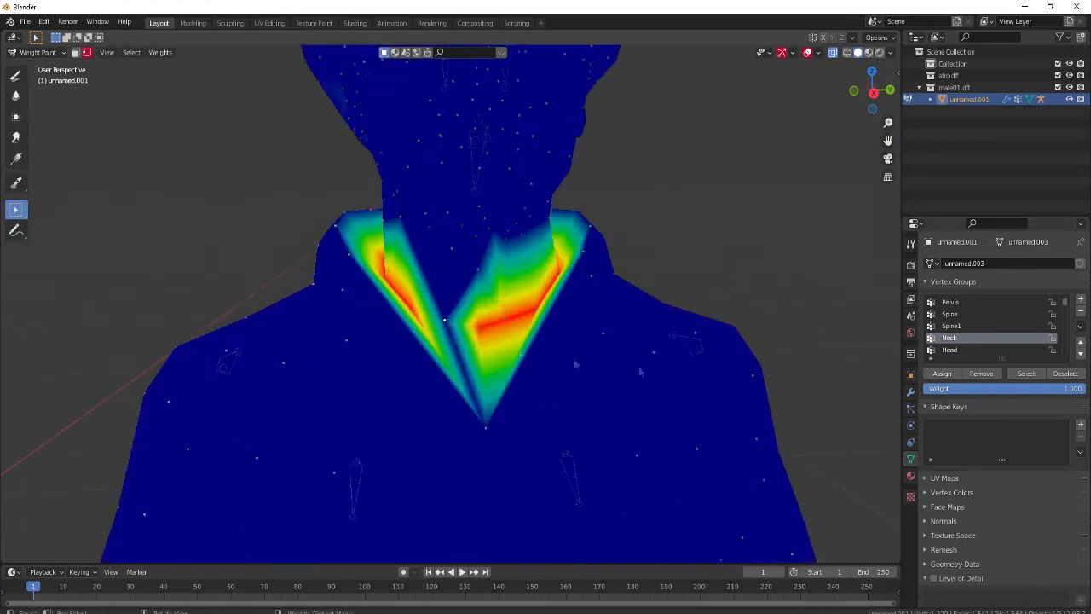
Compare the Neck and Head vertex groups' weights around the collar and leave Head as the active group.
{"action": "middle_click_drag", "start_coordinate": [458, 359], "coordinate": [545, 341]}
{"action": "left_click", "coordinate": [949, 349]}
{"action": "left_click", "coordinate": [950, 337]}
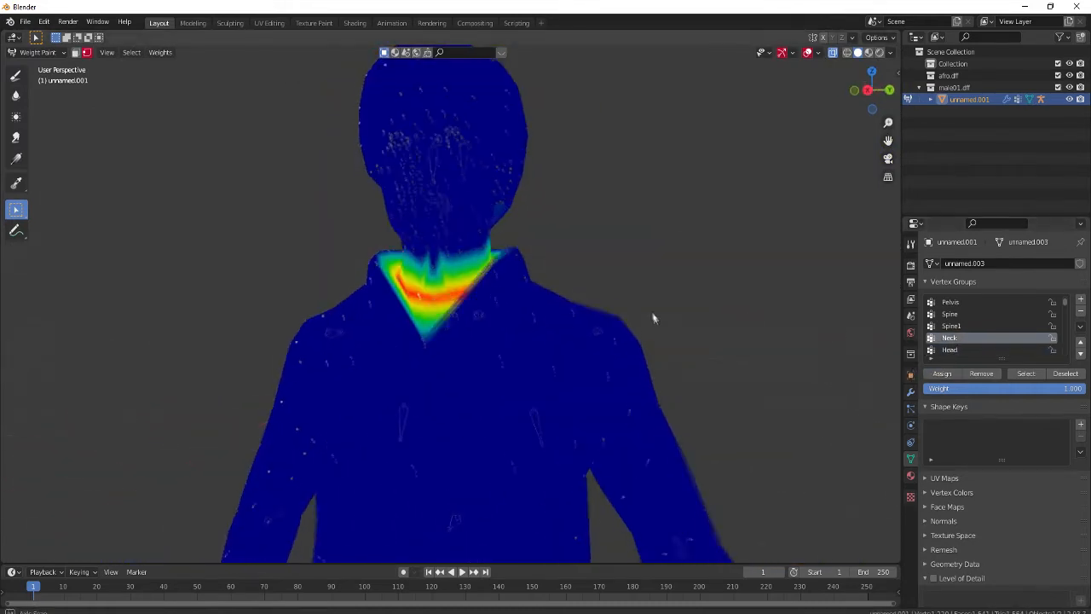
{"action": "left_click", "coordinate": [961, 350]}
{"action": "middle_click_drag", "start_coordinate": [546, 281], "coordinate": [515, 270]}
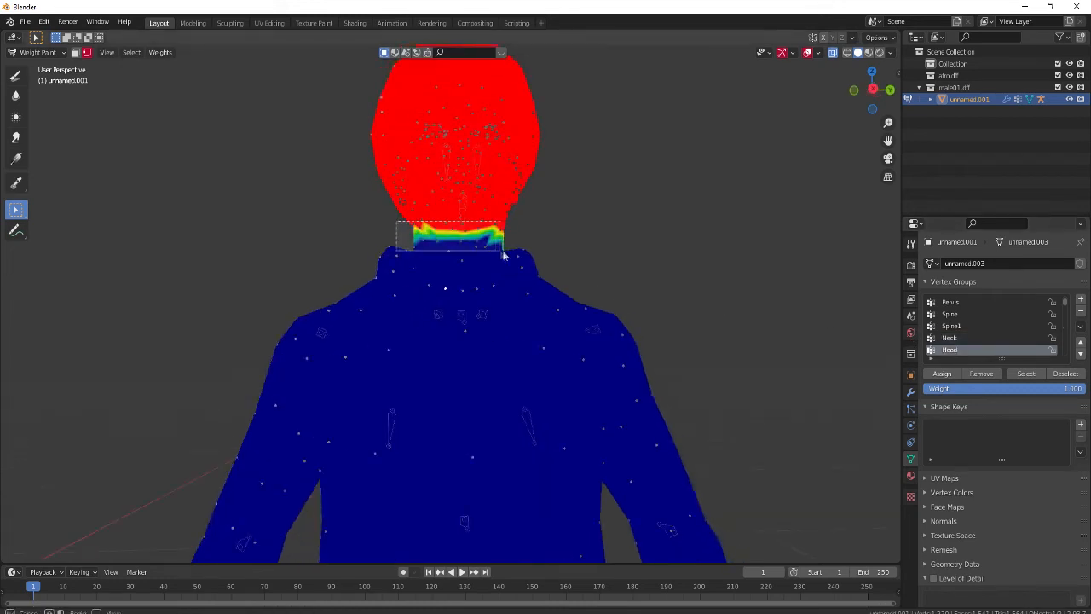
Select the remaining neck vertices just above the collar all around and assign them to the Head group with weight 1.000.
{"action": "scroll", "coordinate": [424, 261], "scroll_direction": "up", "scroll_amount": 5}
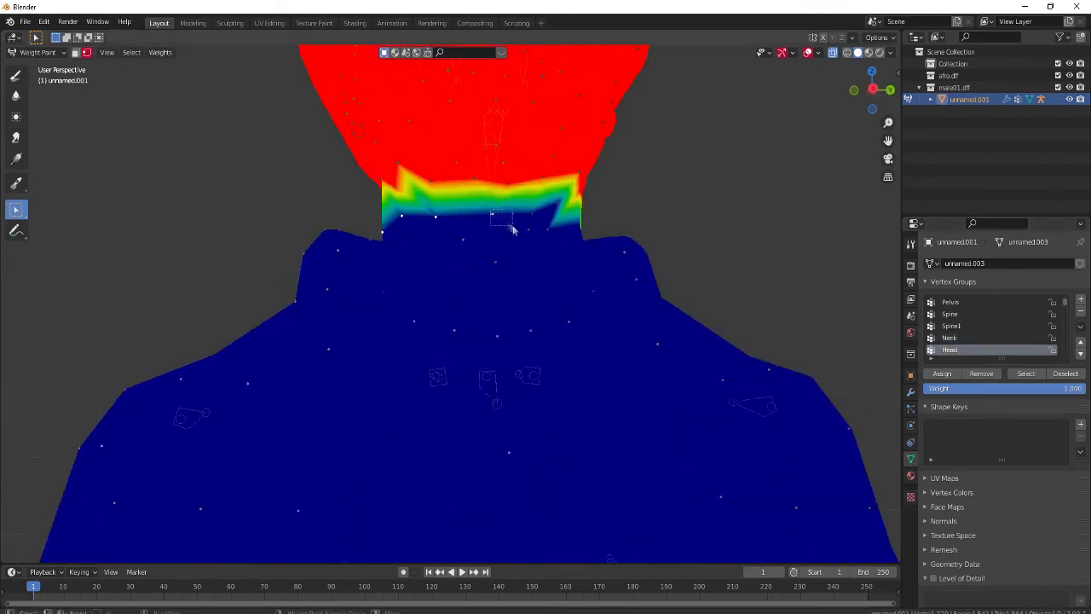
{"action": "mouse_move", "coordinate": [490, 247]}
{"action": "middle_mouse_down"}
{"action": "mouse_move", "coordinate": [503, 223]}
{"action": "mouse_move", "coordinate": [422, 273]}
{"action": "mouse_move", "coordinate": [309, 297]}
{"action": "middle_mouse_up"}
{"action": "middle_click_drag", "start_coordinate": [810, 362], "coordinate": [520, 299]}
{"action": "scroll", "coordinate": [566, 182], "scroll_direction": "up", "scroll_amount": 2}
{"action": "mouse_move", "coordinate": [505, 195]}
{"action": "middle_mouse_down"}
{"action": "mouse_move", "coordinate": [509, 158]}
{"action": "mouse_move", "coordinate": [490, 287]}
{"action": "middle_mouse_up"}
{"action": "left_click", "coordinate": [945, 374]}
Check the assigned weights around the neck and return the character to Object Mode.
{"action": "key", "text": "Tab"}
{"action": "key", "text": "Tab"}
{"action": "mouse_move", "coordinate": [434, 328]}
{"action": "middle_mouse_down"}
{"action": "mouse_move", "coordinate": [451, 316]}
{"action": "mouse_move", "coordinate": [444, 277]}
{"action": "middle_mouse_up"}
{"action": "scroll", "coordinate": [443, 277], "scroll_direction": "down", "scroll_amount": 2}
{"action": "key", "text": "Tab"}
{"action": "key", "text": "ctrl+Tab"}
{"action": "left_click", "coordinate": [361, 261]}
{"action": "scroll", "coordinate": [667, 288], "scroll_direction": "down", "scroll_amount": 3}
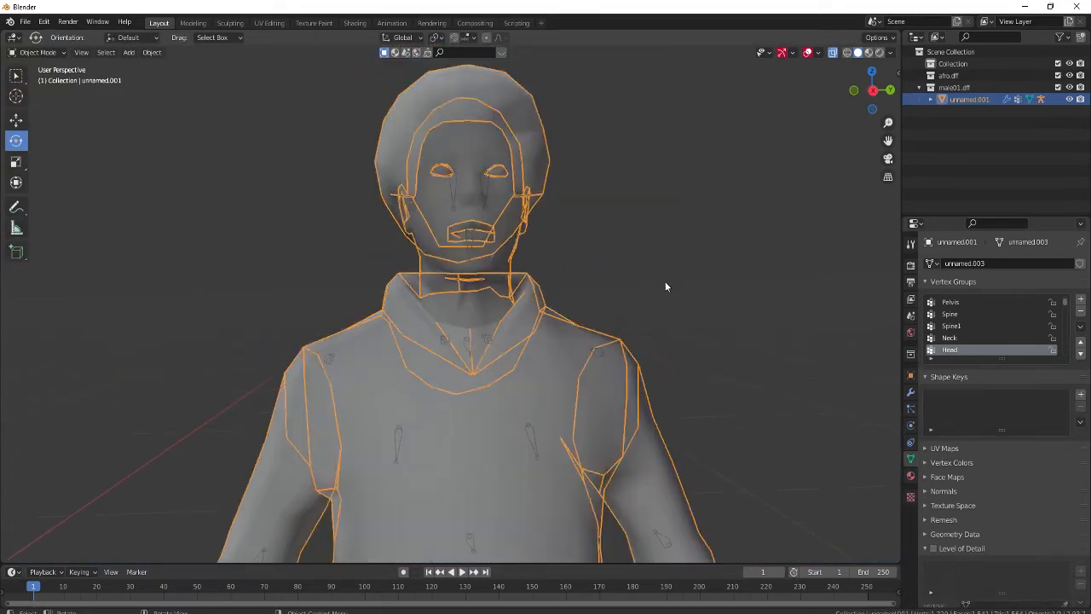
Select the armature, use material preview shading, and rotate the Head bone about the Z axis in Pose Mode to test its weights.
{"action": "left_click", "coordinate": [485, 201]}
{"action": "left_click", "coordinate": [868, 52]}
{"action": "middle_click_drag", "start_coordinate": [372, 200], "coordinate": [520, 205]}
{"action": "left_click", "coordinate": [946, 429]}
{"action": "middle_click_drag", "start_coordinate": [576, 256], "coordinate": [244, 254]}
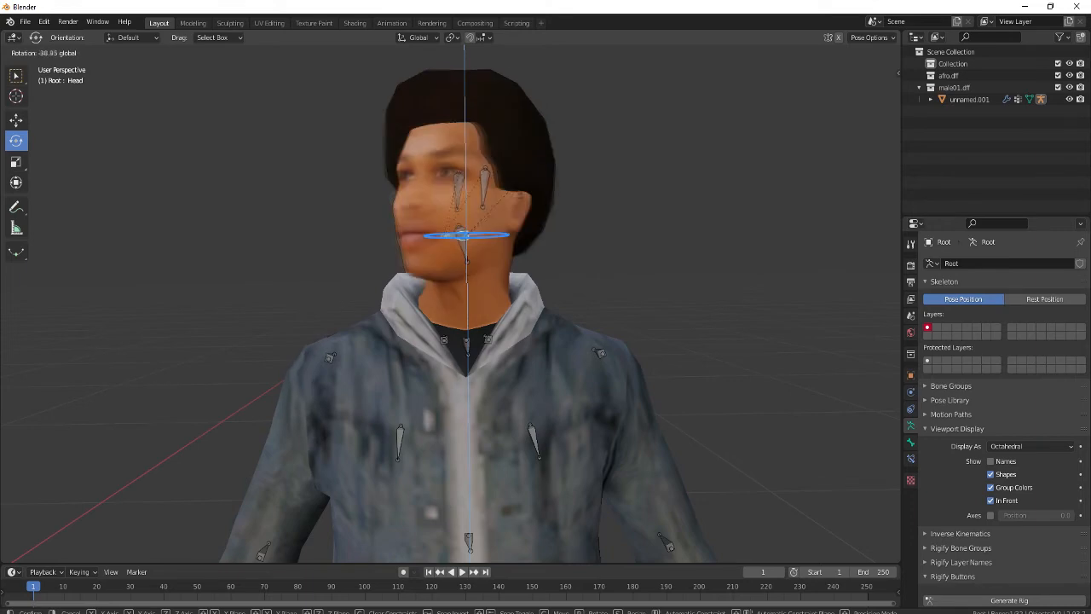
Rotate the Neck bone to test how the neck deforms at the collar, and cancel saving the Blender file.
{"action": "middle_click_drag", "start_coordinate": [536, 232], "coordinate": [471, 313]}
{"action": "left_click_drag", "start_coordinate": [477, 322], "coordinate": [537, 321]}
{"action": "key", "text": "ctrl+s"}
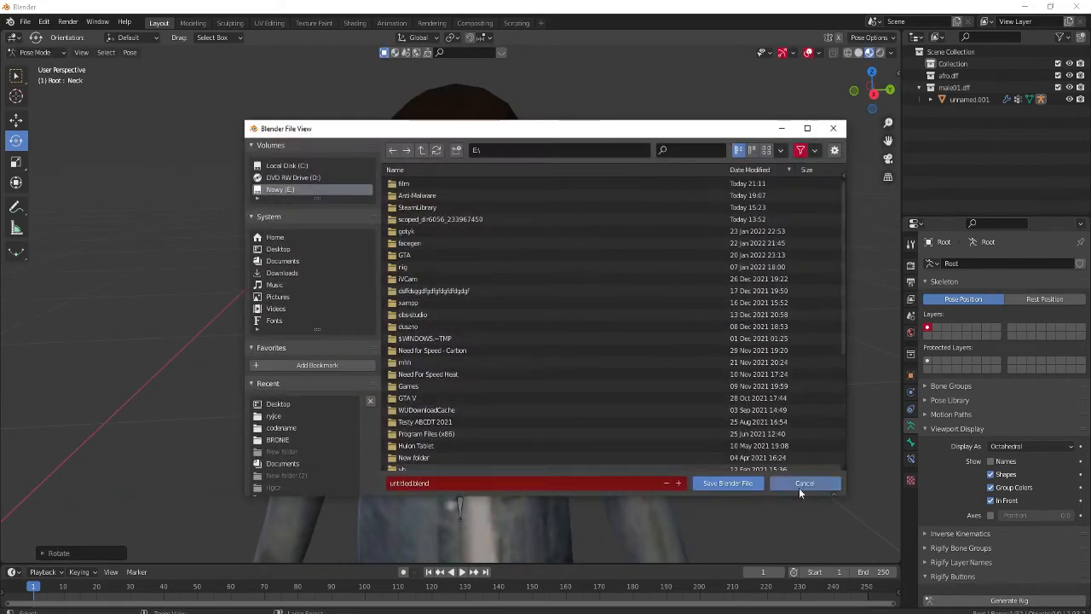
{"action": "left_click", "coordinate": [802, 484]}
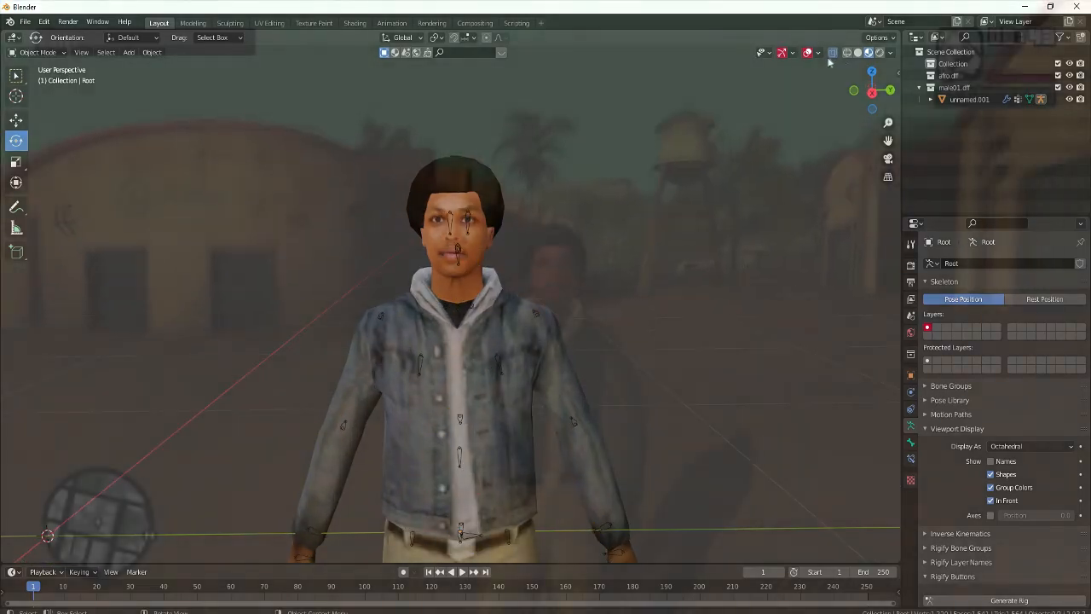